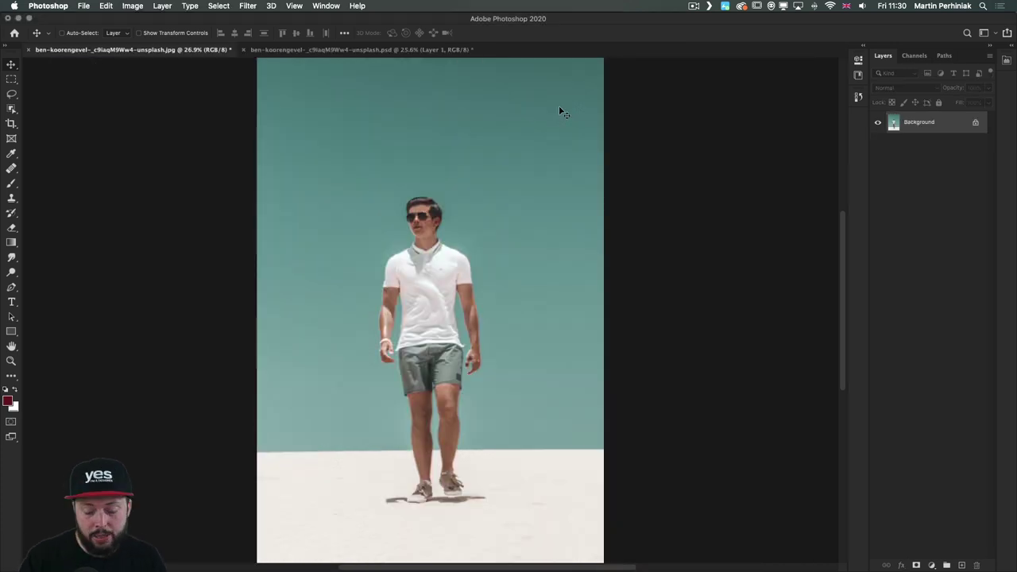
# Select the man with Select > Subject and copy him onto a new Layer 1
pyautogui.press('super+equal')
pyautogui.moveTo(436, 290); pyautogui.dragTo(435, 242)
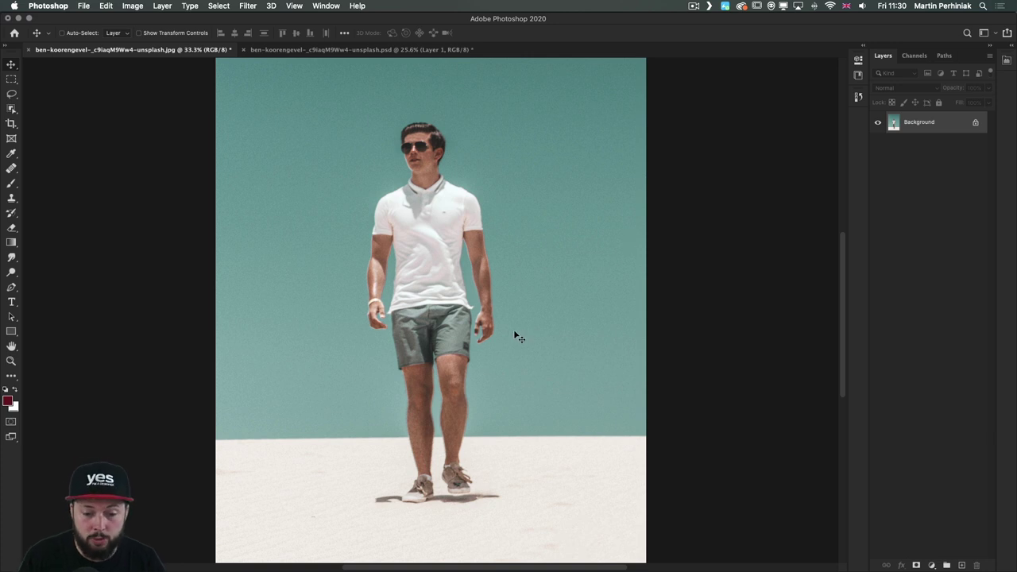
pyautogui.moveTo(492, 356)
pyautogui.mouseDown()
pyautogui.moveTo(490, 341)
pyautogui.moveTo(495, 354)
pyautogui.mouseUp()
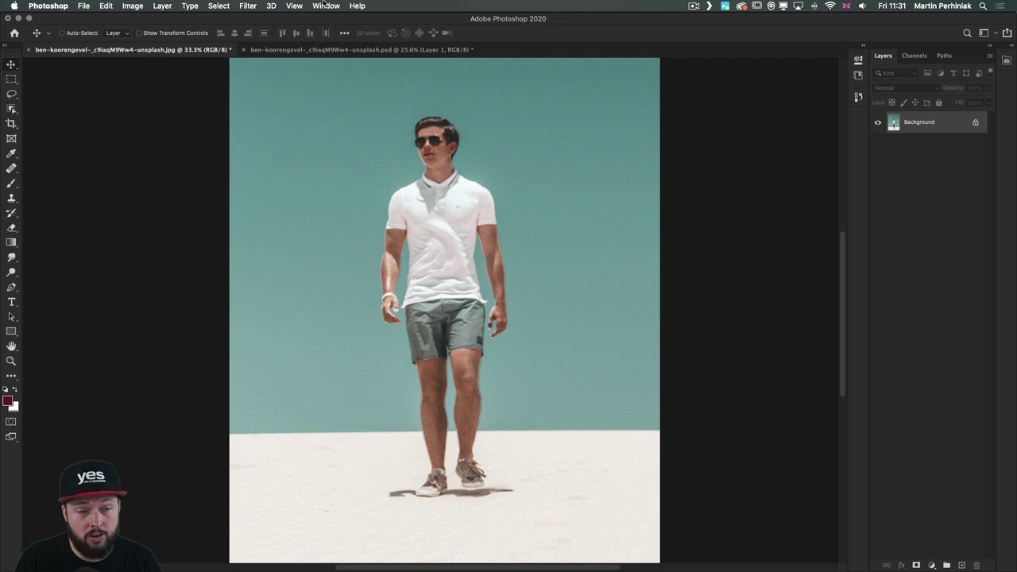
pyautogui.click(213, 6)
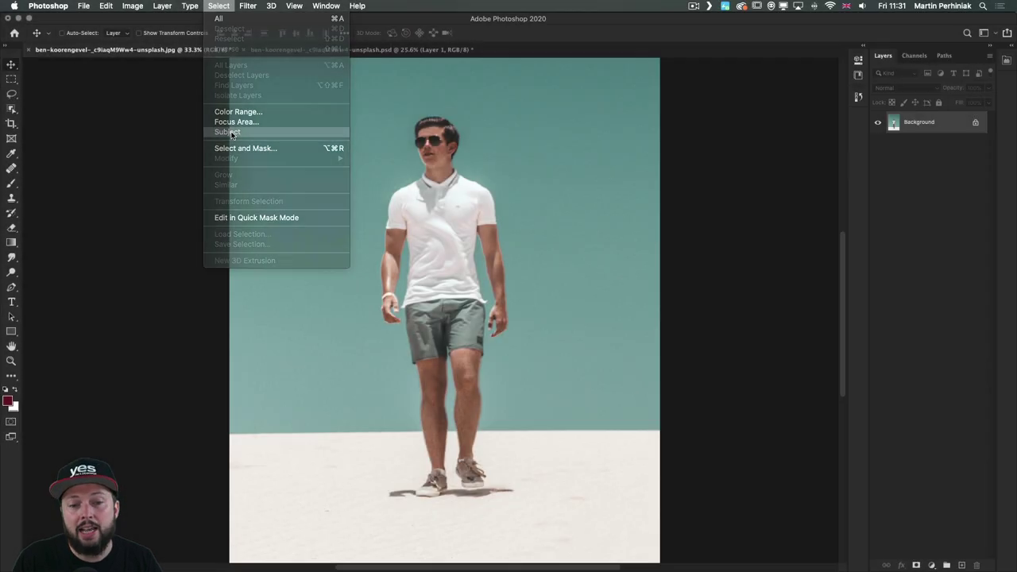
pyautogui.click(231, 132)
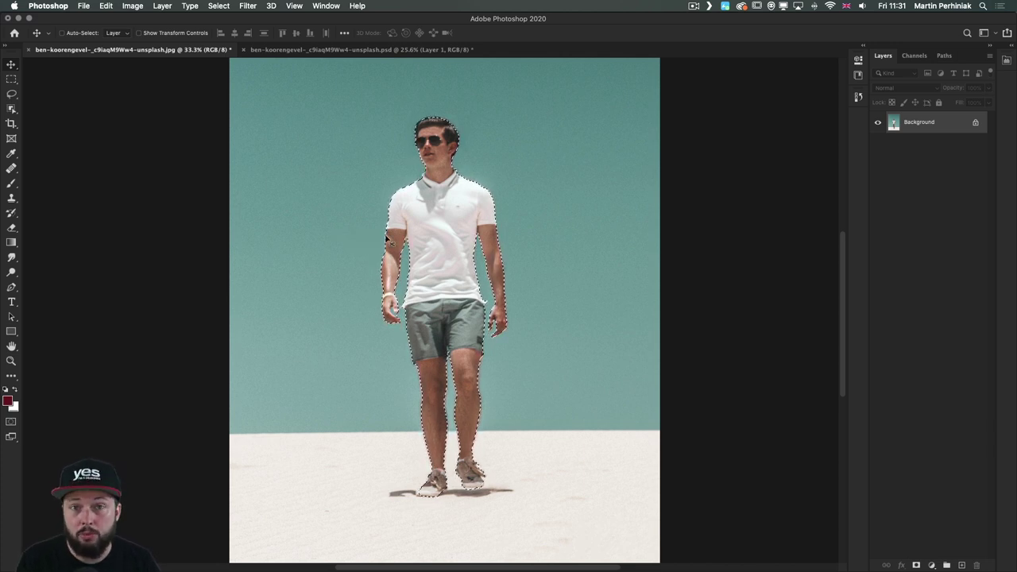
pyautogui.press('super+j')
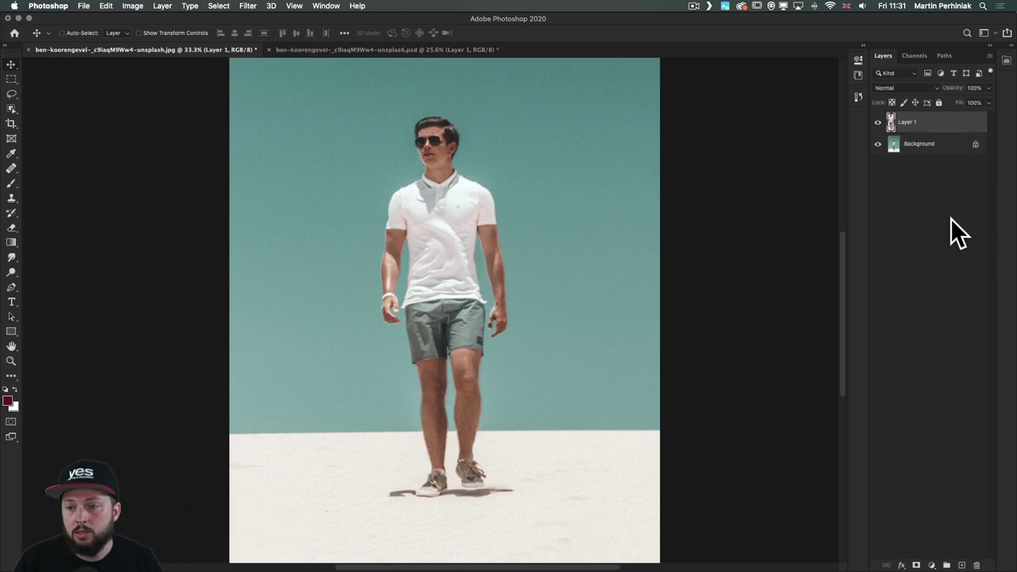
# With Background hidden, erase the teal patch inside the man's hand on Layer 1, then show Background
pyautogui.click(878, 144)
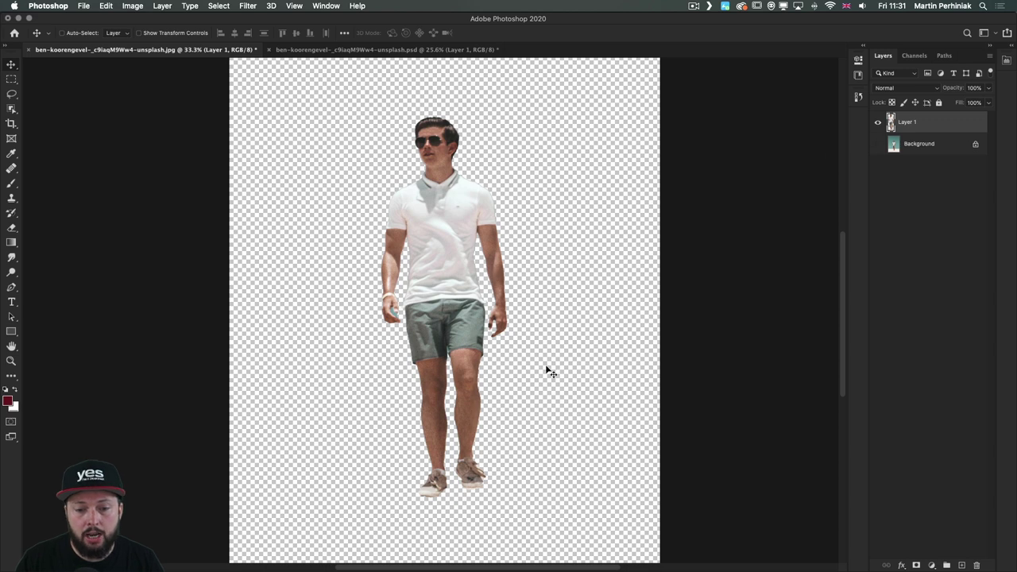
pyautogui.moveTo(400, 298); pyautogui.dragTo(469, 321)
pyautogui.press('e')
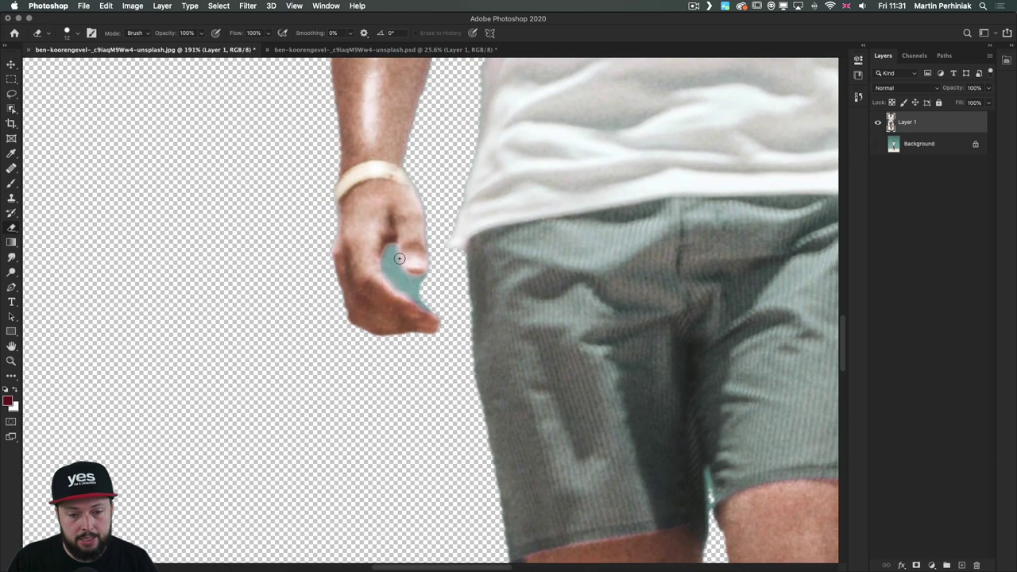
pyautogui.moveTo(388, 256)
pyautogui.mouseDown()
pyautogui.moveTo(396, 283)
pyautogui.moveTo(427, 303)
pyautogui.mouseUp()
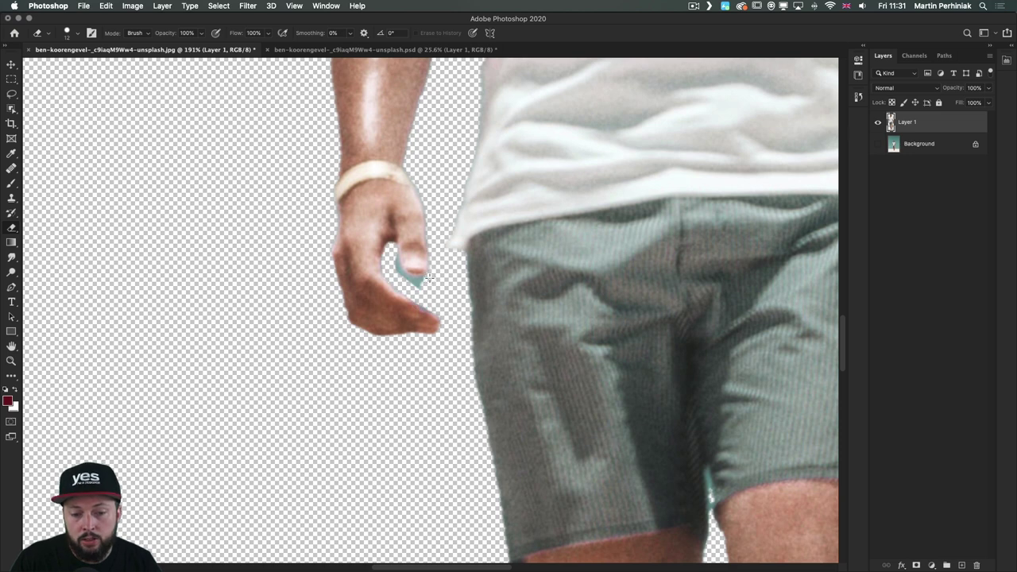
pyautogui.moveTo(427, 278); pyautogui.dragTo(415, 282)
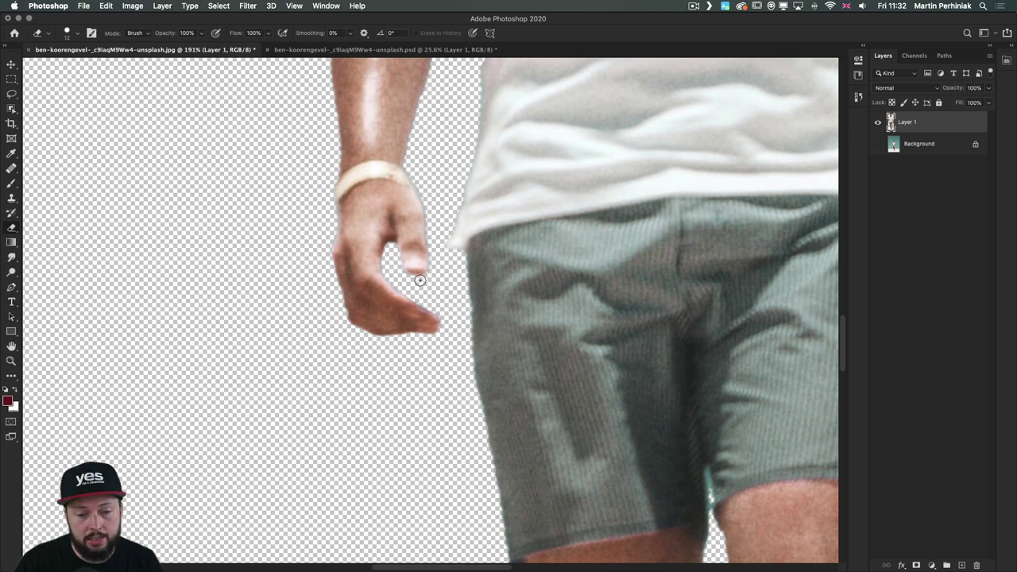
pyautogui.click(878, 144)
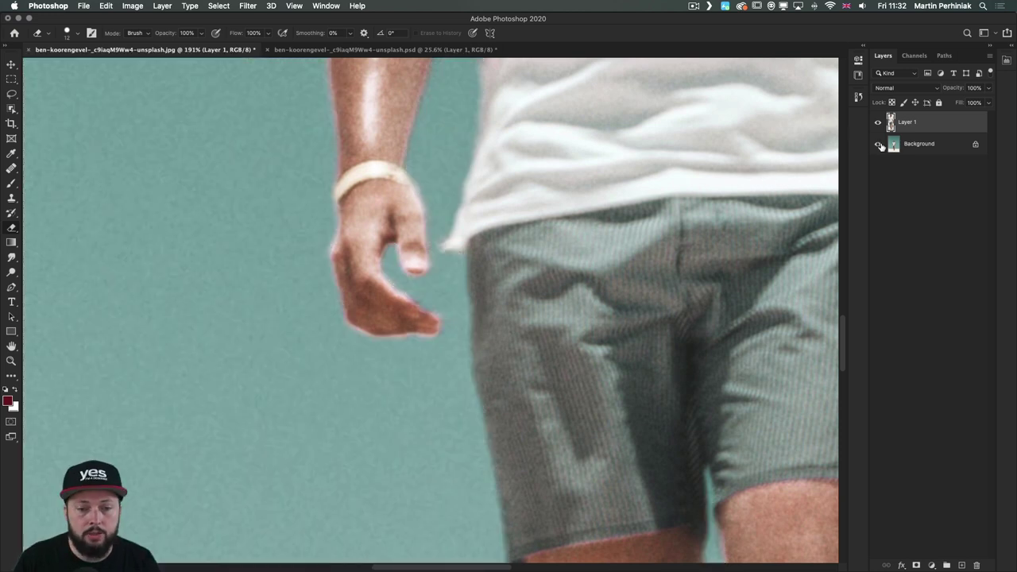
pyautogui.press('super+0')
pyautogui.press('v')
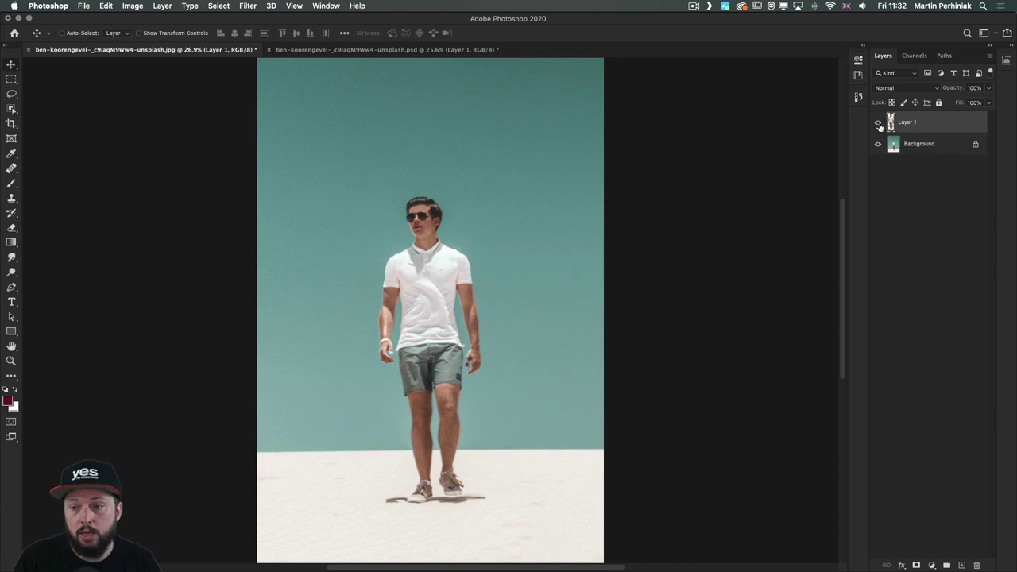
# Marquee around the man on the Background and Content-Aware fill the area with sky and sand
pyautogui.click(878, 125)
pyautogui.click(920, 149)
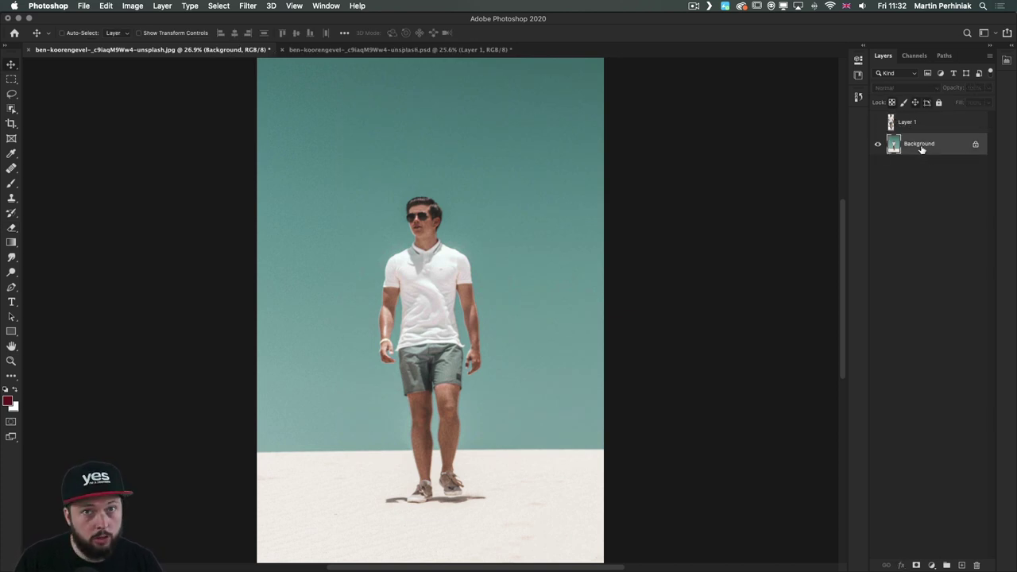
pyautogui.press('m')
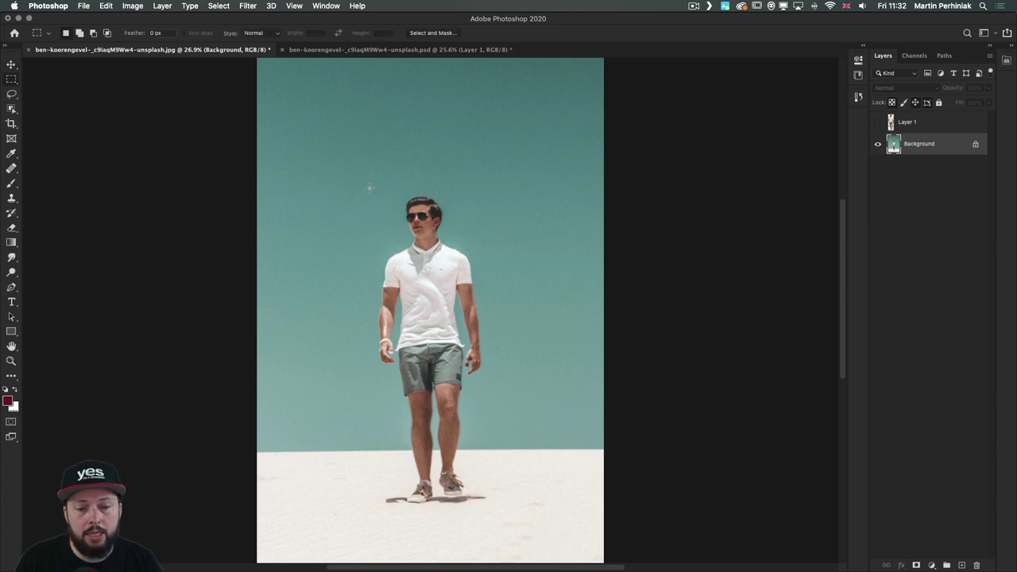
pyautogui.moveTo(365, 181); pyautogui.dragTo(502, 513)
pyautogui.hotkey('shift', 'BackSpace')
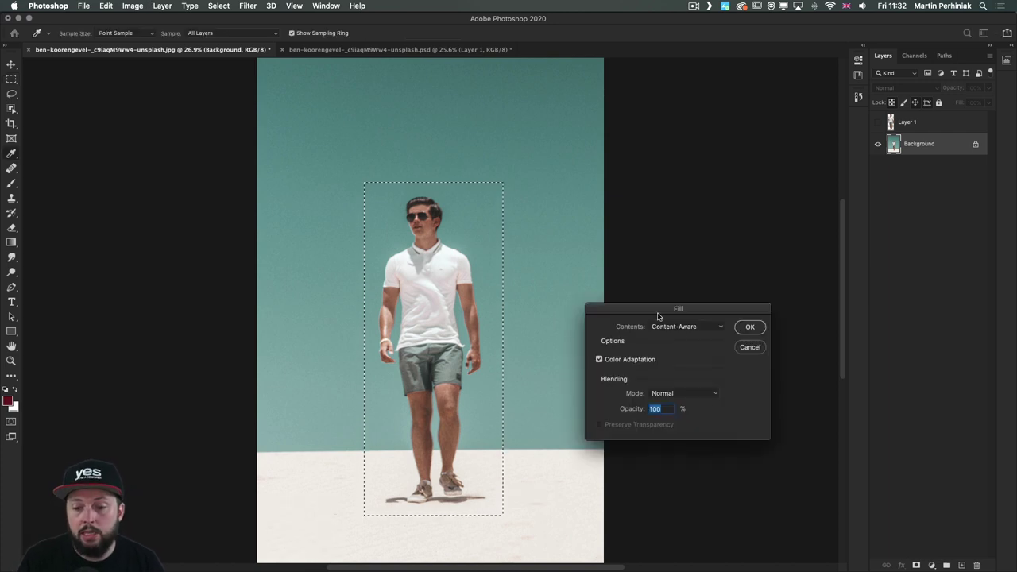
pyautogui.moveTo(658, 316); pyautogui.dragTo(597, 183)
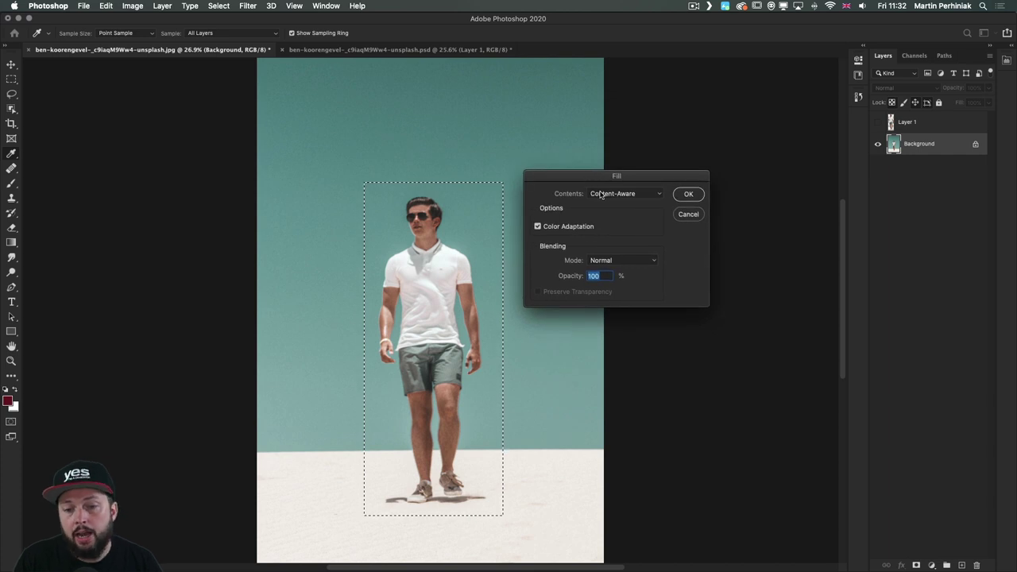
pyautogui.click(688, 194)
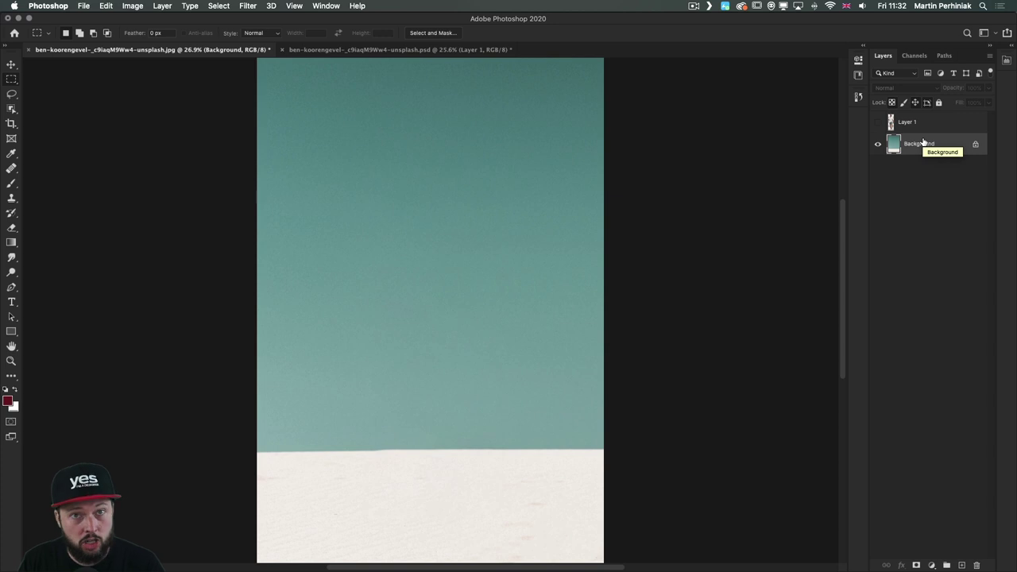
# Hide Layer 1 and use the History panel to compare the original photo with the latest state
pyautogui.click(877, 122)
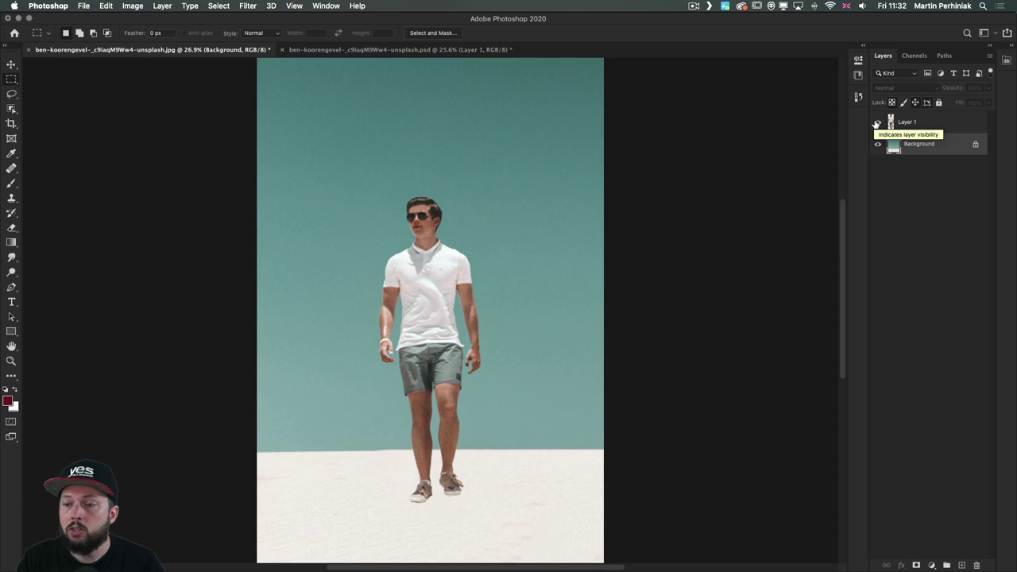
pyautogui.click(877, 122)
pyautogui.click(877, 122)
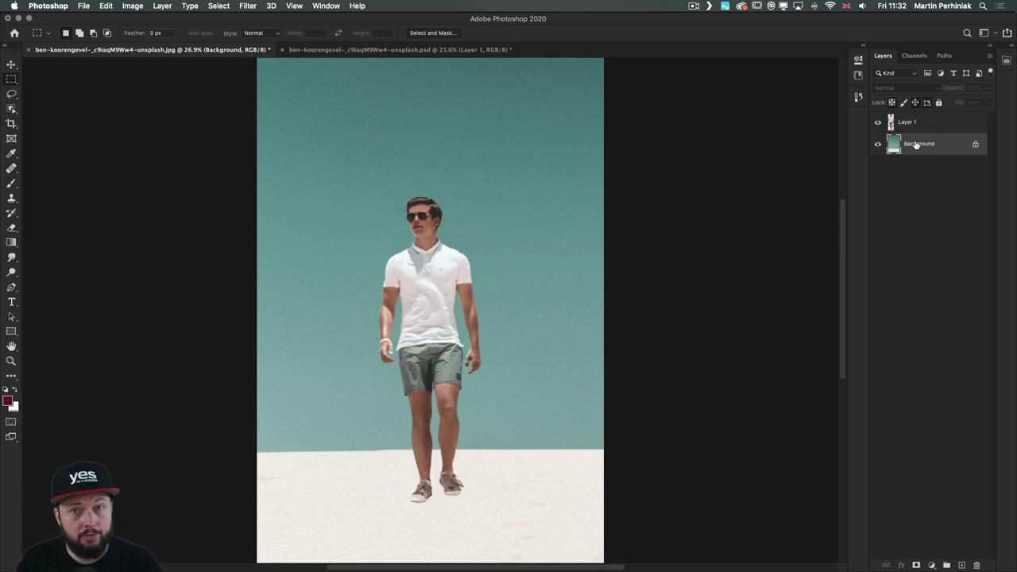
pyautogui.click(877, 123)
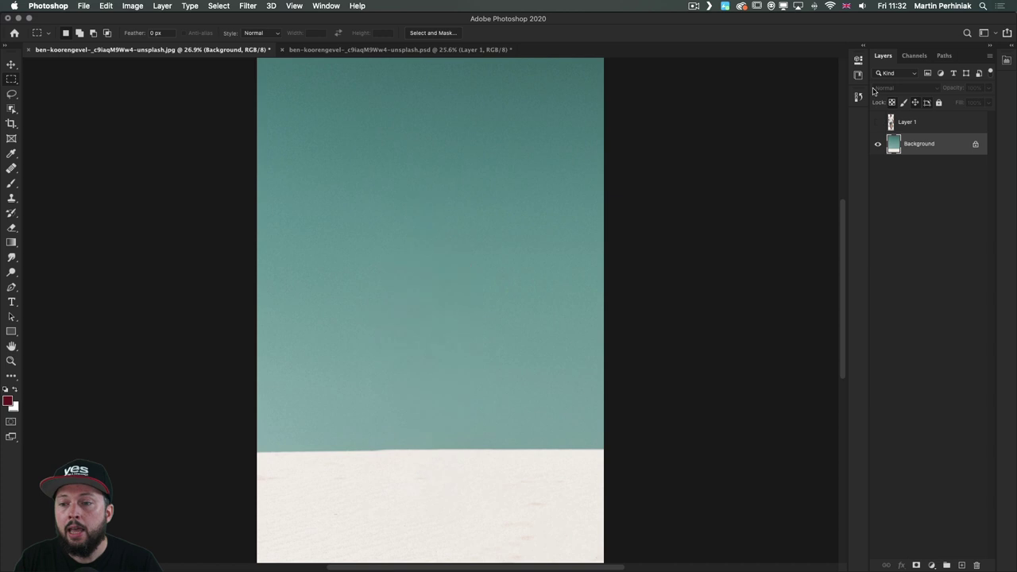
pyautogui.click(858, 98)
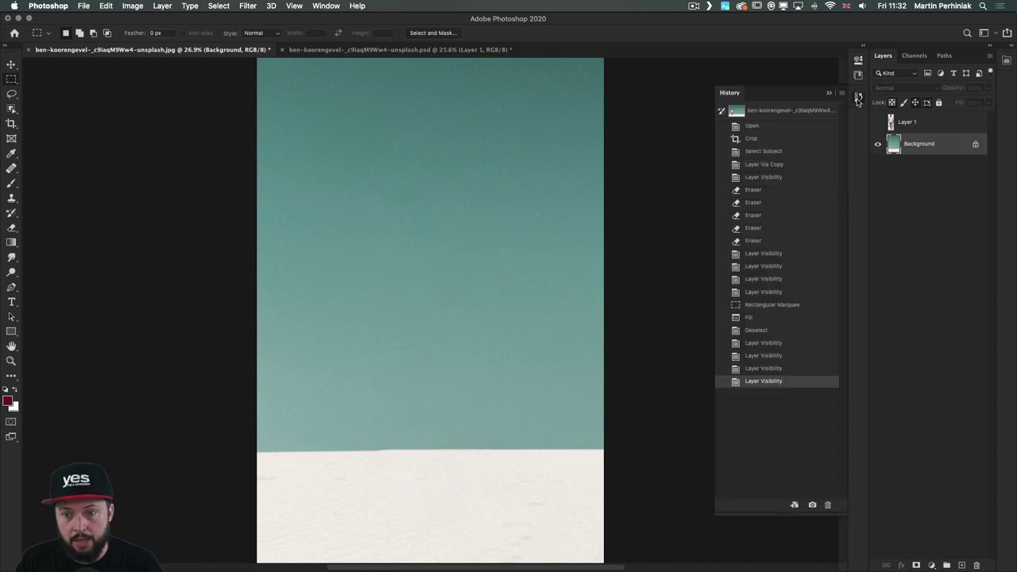
pyautogui.click(773, 114)
pyautogui.moveTo(550, 234); pyautogui.dragTo(466, 172)
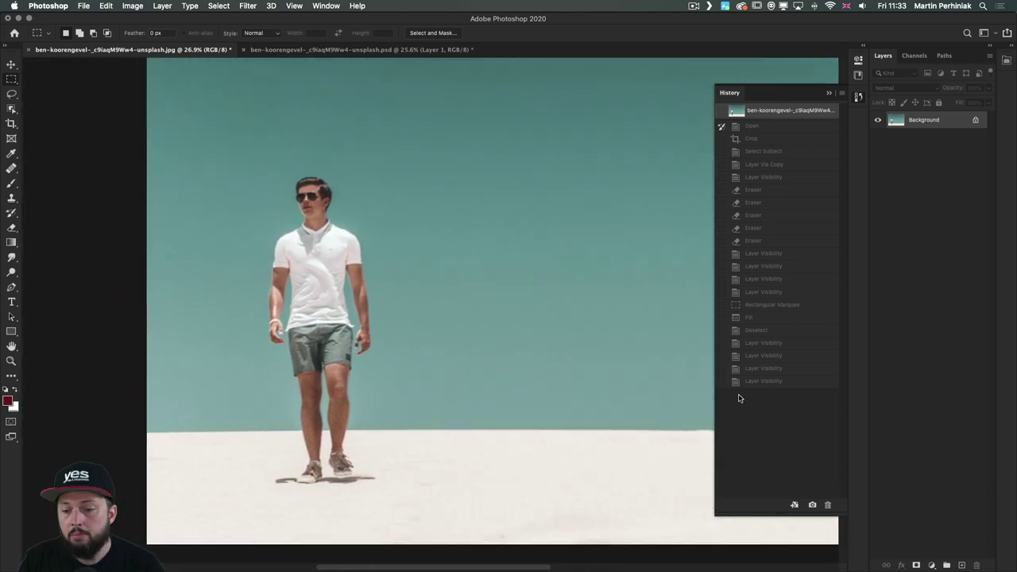
pyautogui.click(765, 382)
pyautogui.moveTo(461, 211); pyautogui.dragTo(552, 235)
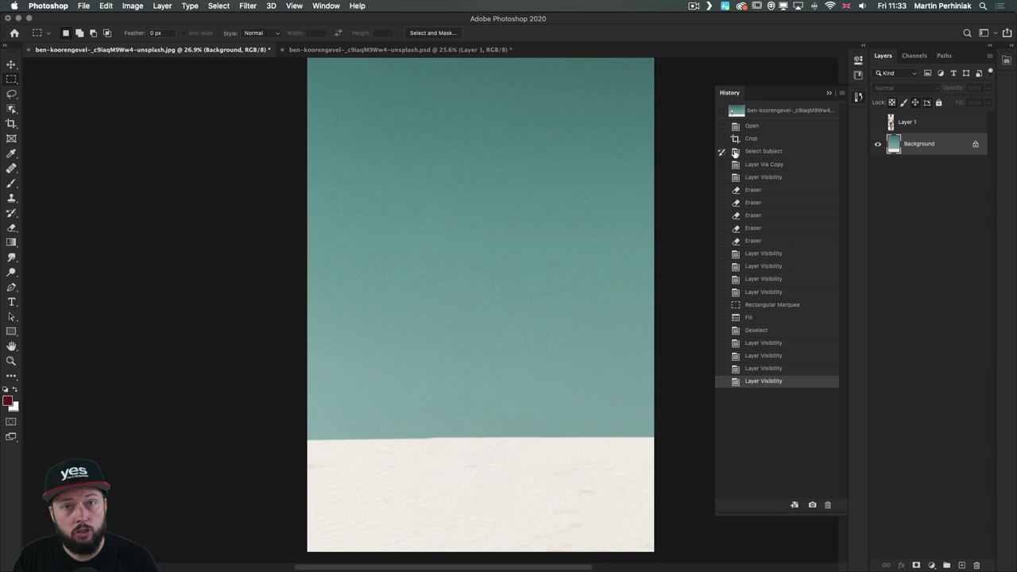
pyautogui.click(858, 97)
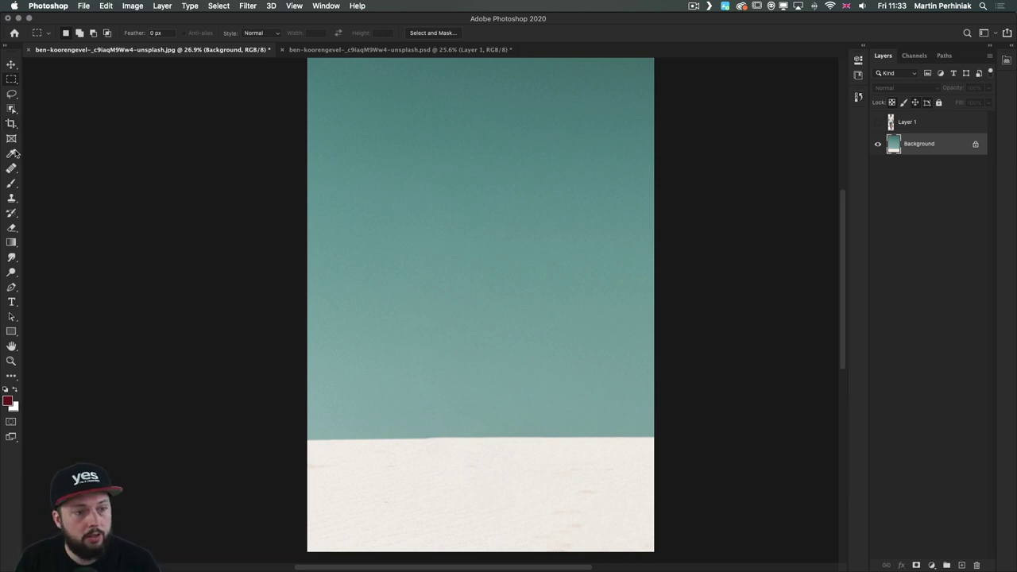
# Paint the man's shoes and shadow back onto the sand with the History Brush
pyautogui.click(11, 213)
pyautogui.moveTo(485, 472)
pyautogui.mouseDown()
pyautogui.moveTo(508, 472)
pyautogui.moveTo(445, 491)
pyautogui.moveTo(475, 478)
pyautogui.moveTo(526, 490)
pyautogui.moveTo(441, 491)
pyautogui.mouseUp()
pyautogui.click(488, 472)
pyautogui.press('super+z')
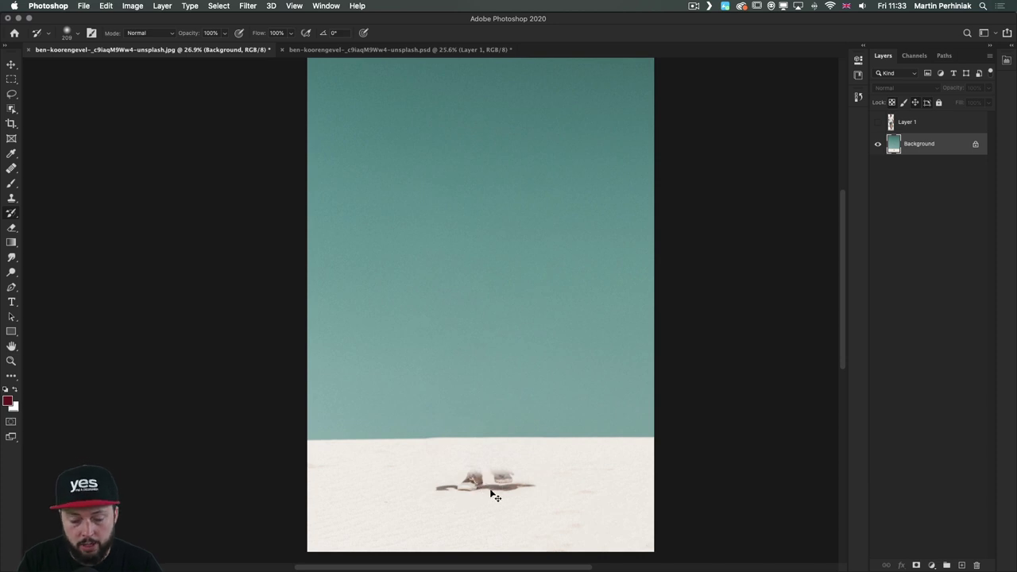
pyautogui.press('super+plus')
pyautogui.press('super+plus')
pyautogui.moveTo(522, 422)
pyautogui.mouseDown()
pyautogui.moveTo(486, 190)
pyautogui.moveTo(432, 185)
pyautogui.mouseUp()
pyautogui.moveTo(373, 332)
pyautogui.mouseDown()
pyautogui.moveTo(463, 336)
pyautogui.moveTo(367, 353)
pyautogui.moveTo(525, 353)
pyautogui.moveTo(471, 344)
pyautogui.moveTo(548, 343)
pyautogui.mouseUp()
pyautogui.press('[')
pyautogui.press('[')
pyautogui.press('v')
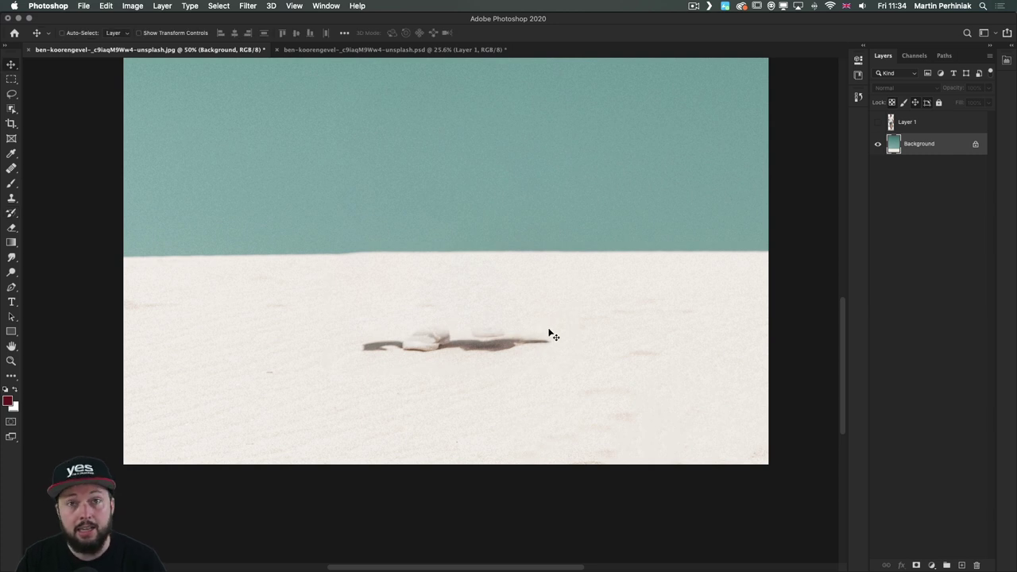
# Toggle Layer 1 and Background visibility to check the cut-out, fitting the photo on screen
pyautogui.click(877, 122)
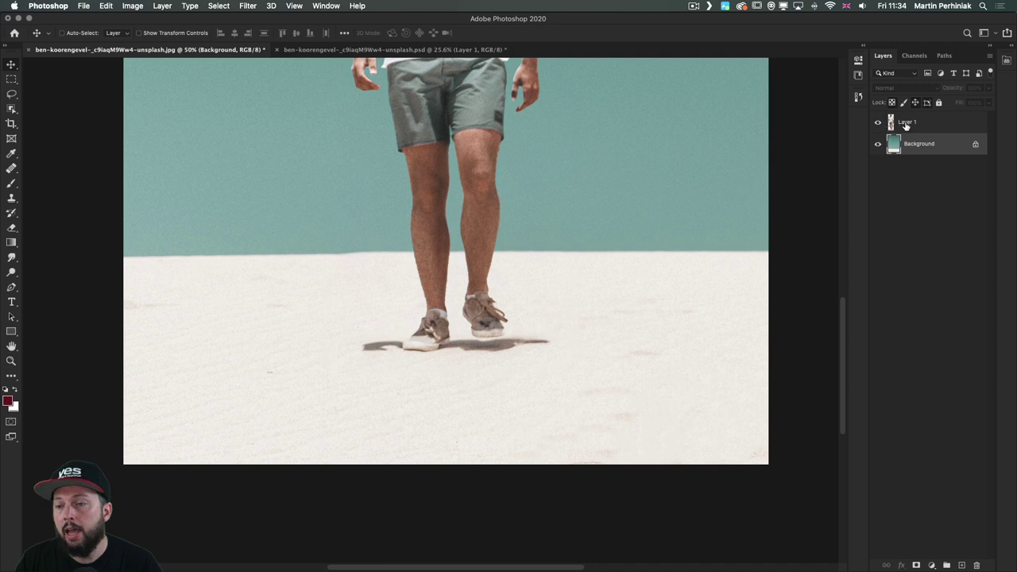
pyautogui.click(895, 125)
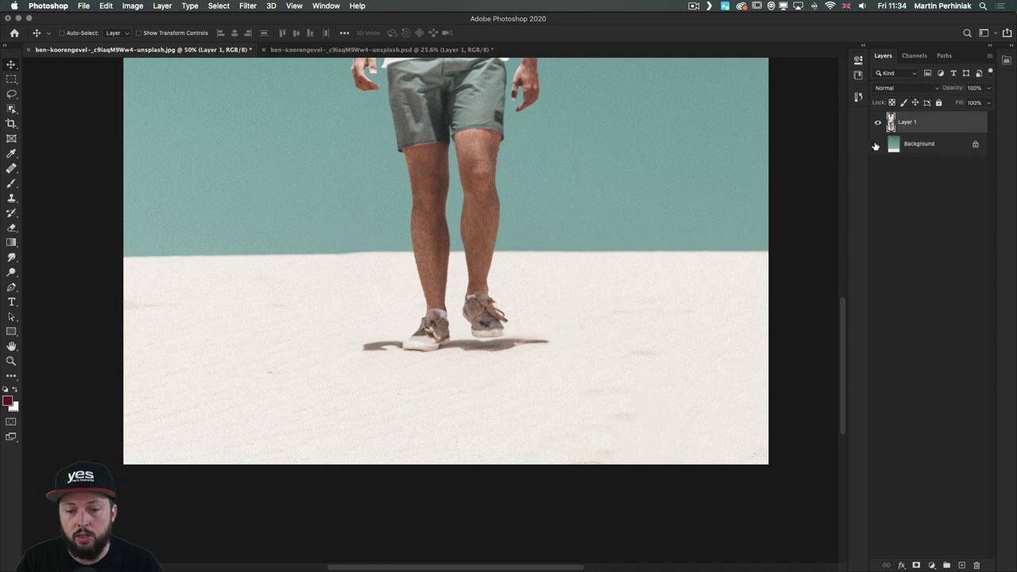
pyautogui.click(877, 144)
pyautogui.click(877, 143)
pyautogui.click(875, 124)
pyautogui.click(876, 124)
pyautogui.press('super+0')
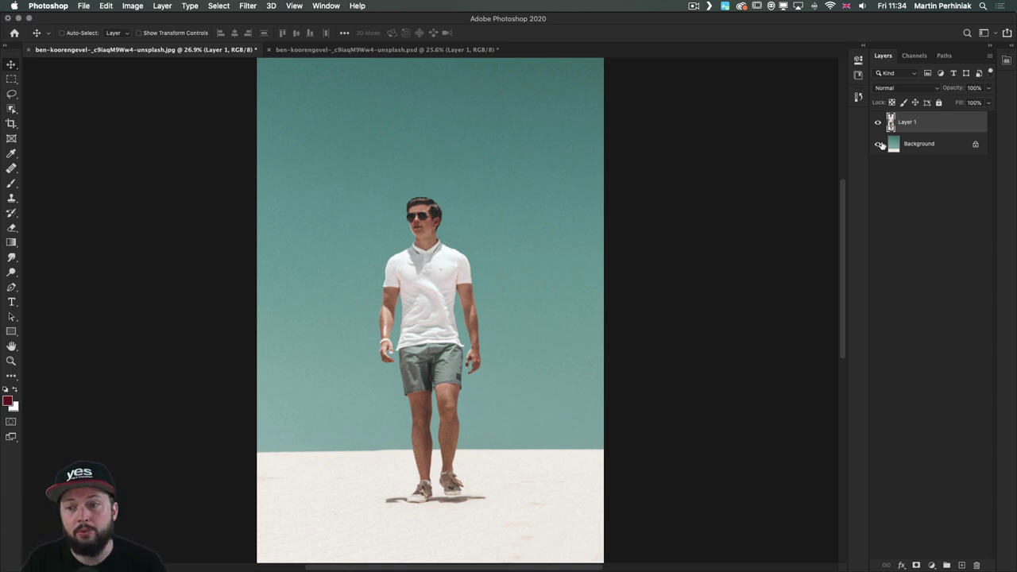
pyautogui.click(878, 144)
pyautogui.click(878, 143)
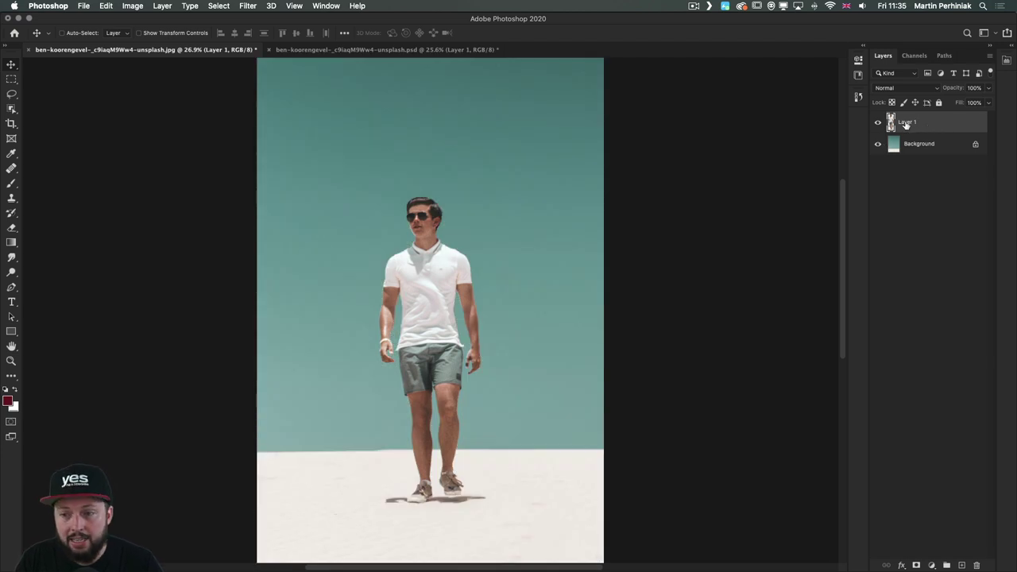
# Rename Layer 1 to 'guy' and convert it to a smart object
pyautogui.doubleClick(906, 122)
pyautogui.write('cu')
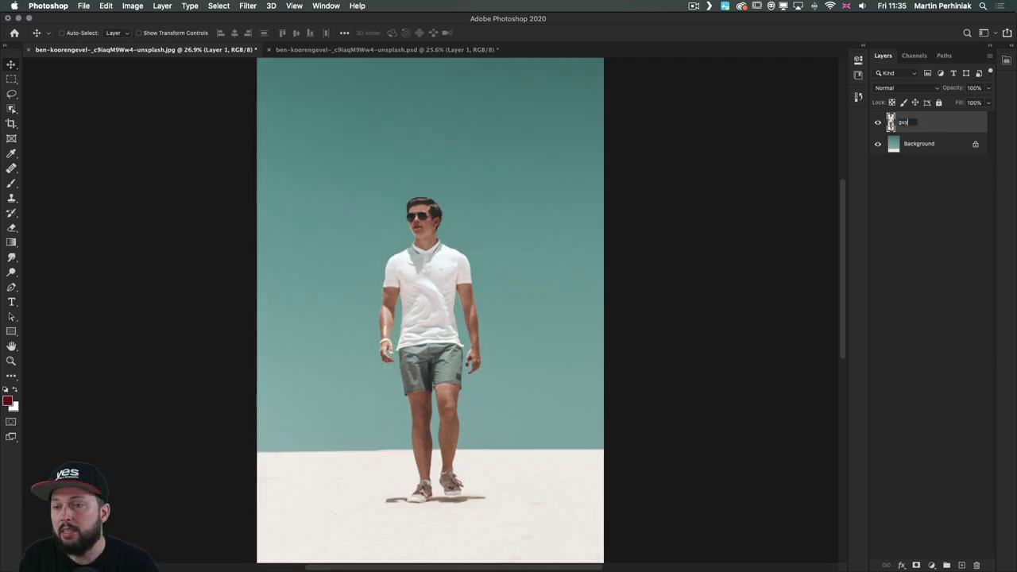
pyautogui.write('y')
pyautogui.press('Return')
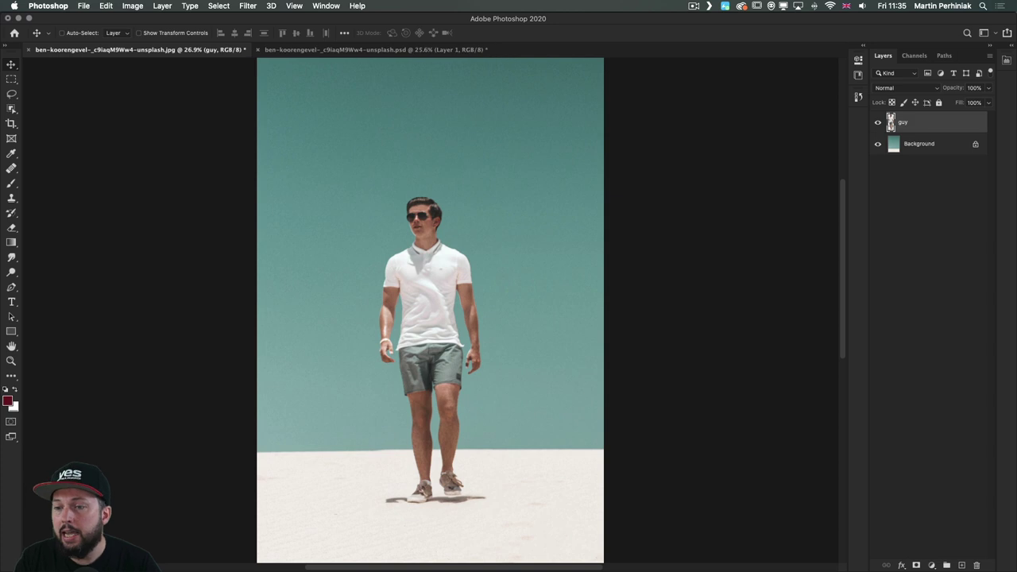
pyautogui.rightClick(926, 124)
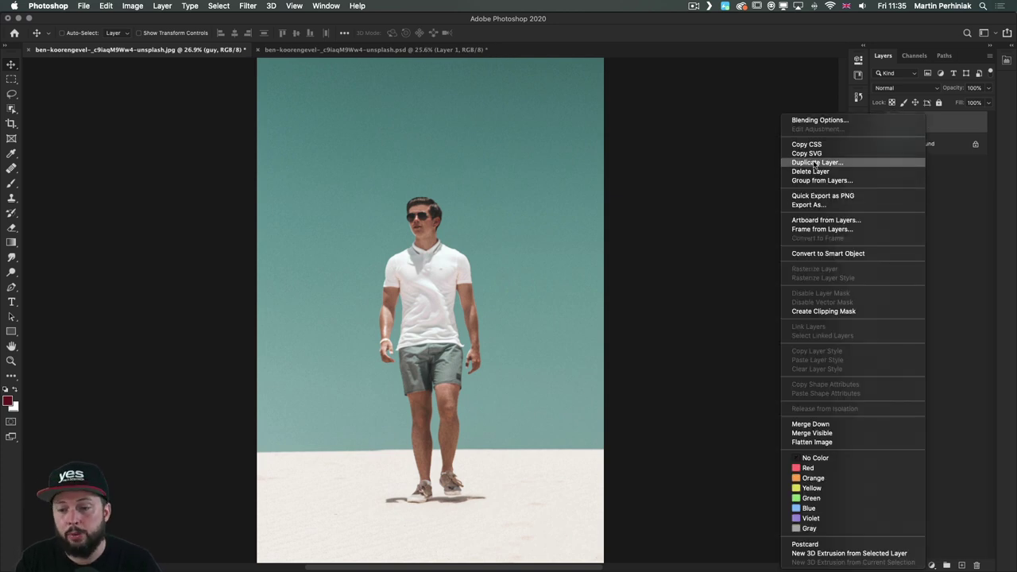
pyautogui.click(816, 254)
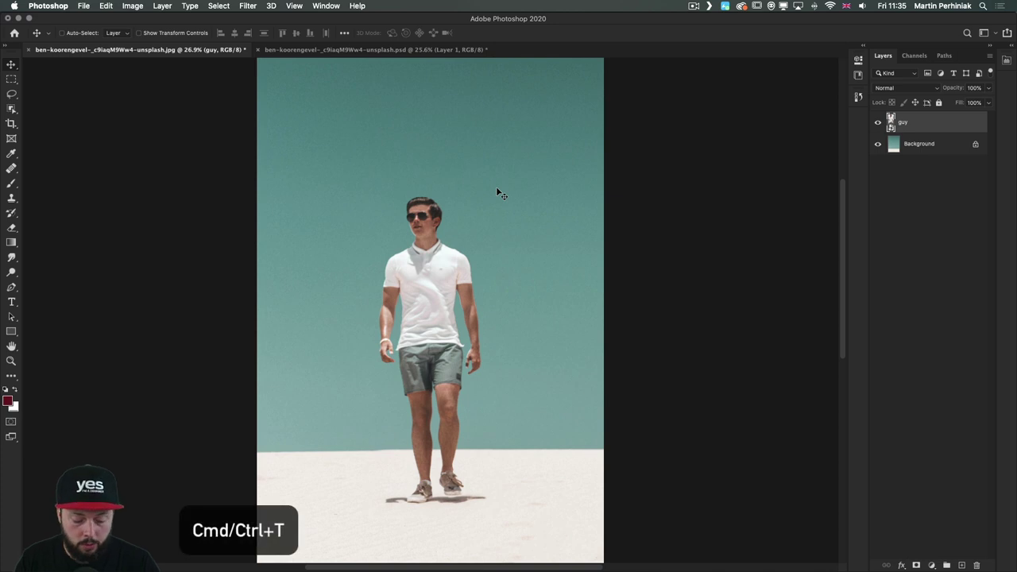
# Put the guy layer into Warp mode, trying 3x3, 4x4 and 5x5 grids before returning to Default
pyautogui.press('super+t')
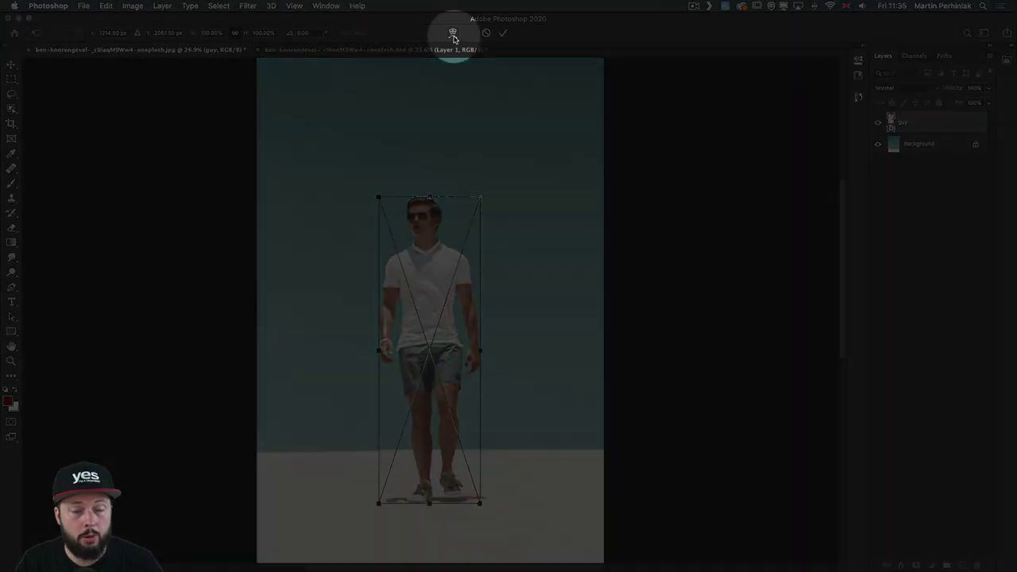
pyautogui.click(452, 35)
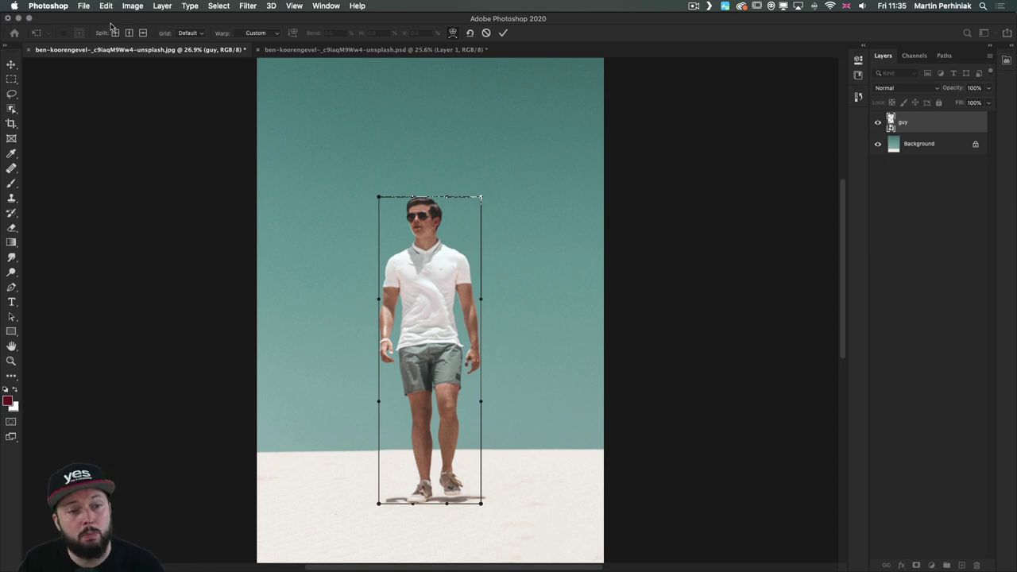
pyautogui.click(191, 33)
pyautogui.click(191, 42)
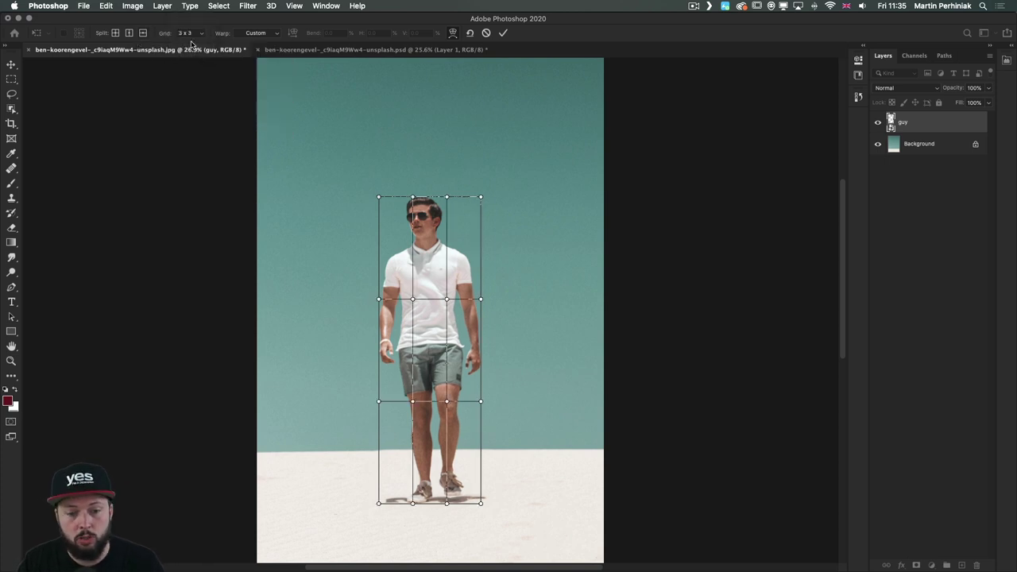
pyautogui.click(201, 35)
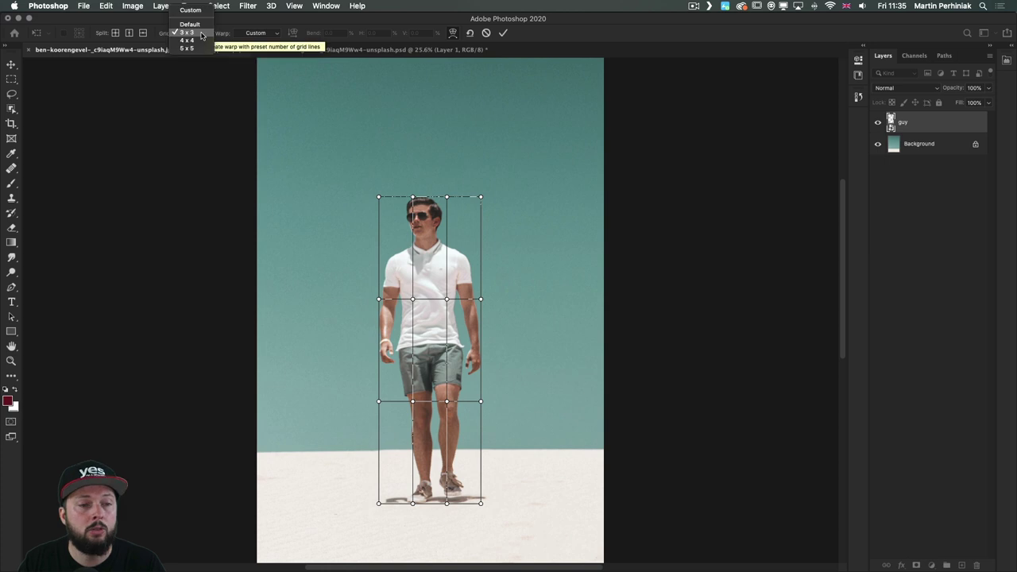
pyautogui.click(199, 38)
pyautogui.click(199, 33)
pyautogui.click(197, 41)
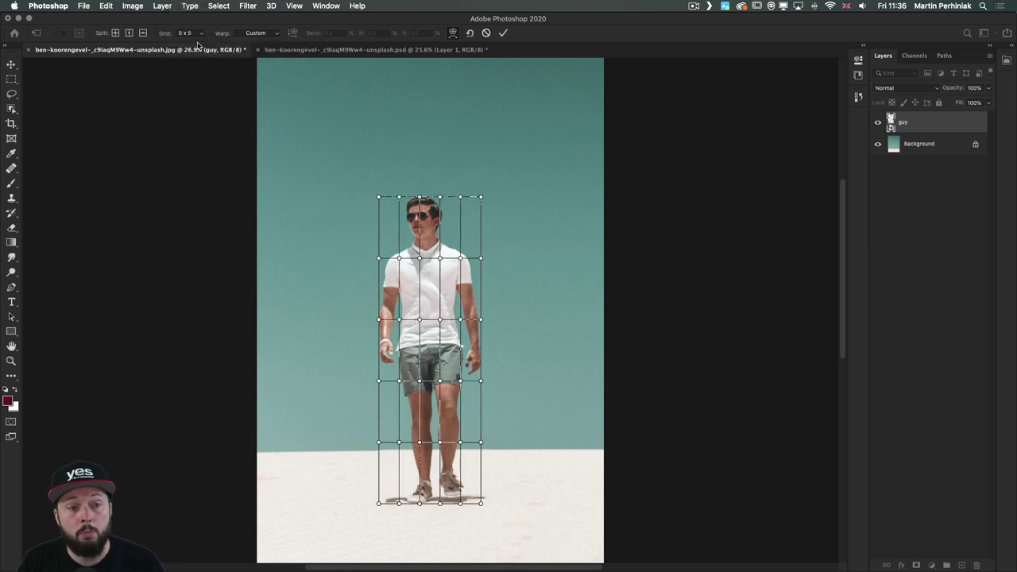
pyautogui.click(198, 35)
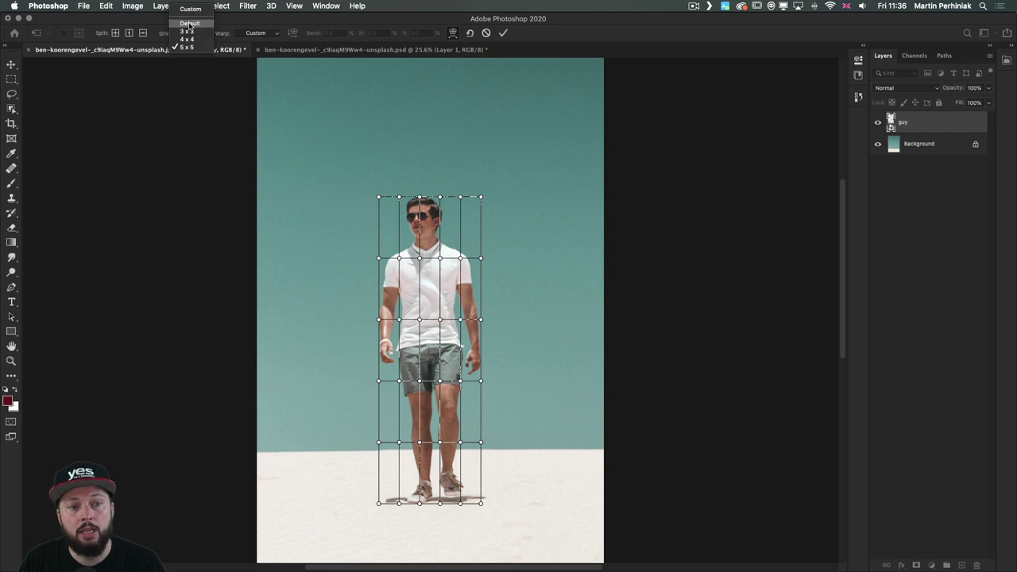
pyautogui.click(189, 24)
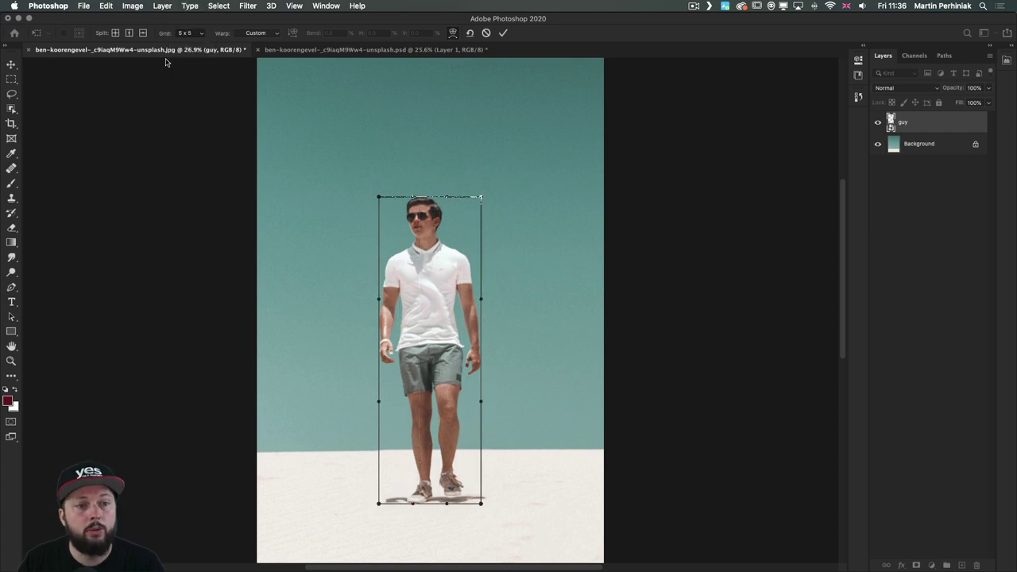
# Preview the Arc and Flag warp presets, then switch back to Custom and reset the warp
pyautogui.click(248, 34)
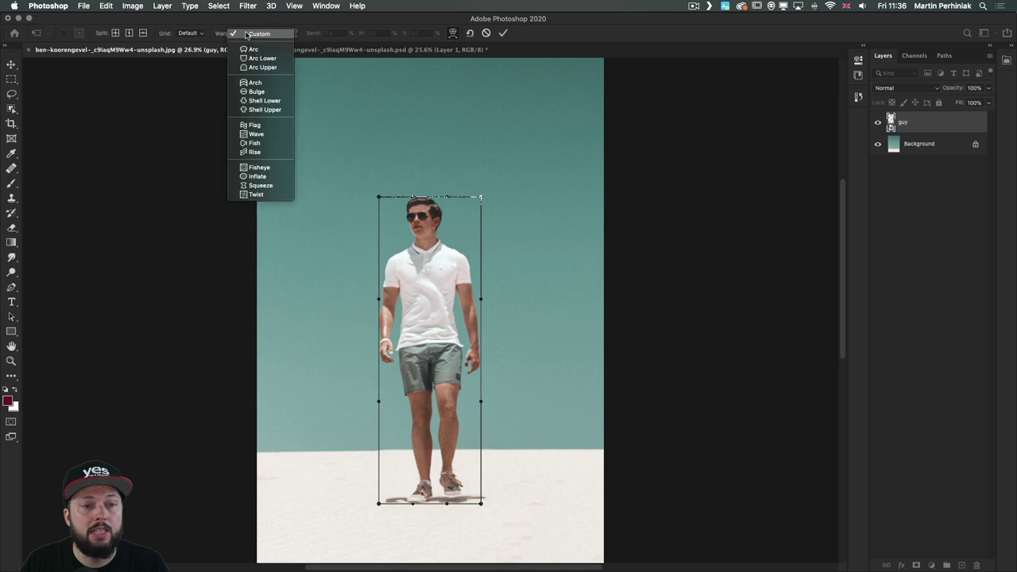
pyautogui.click(254, 50)
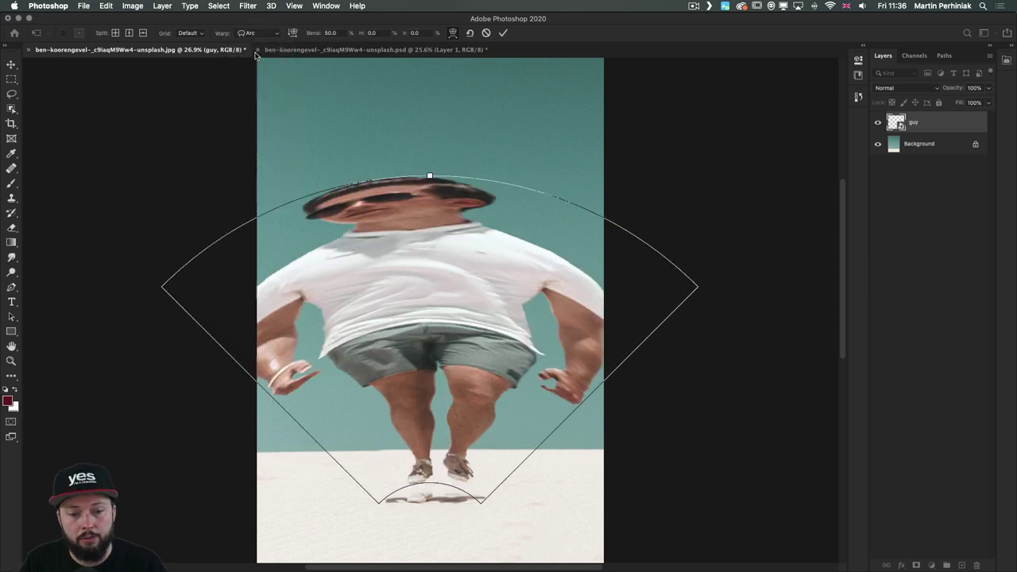
pyautogui.click(255, 35)
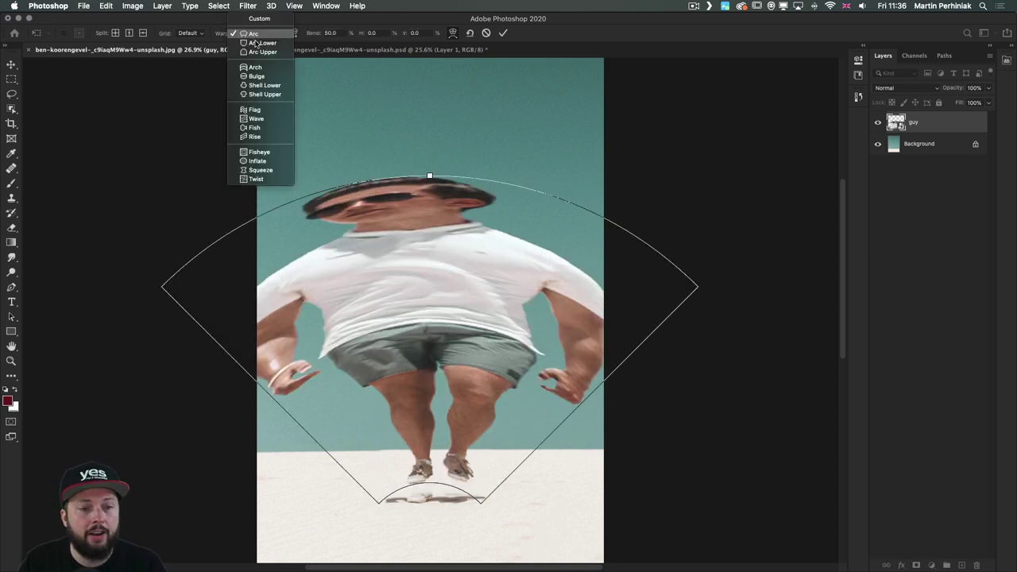
pyautogui.click(254, 111)
pyautogui.click(254, 36)
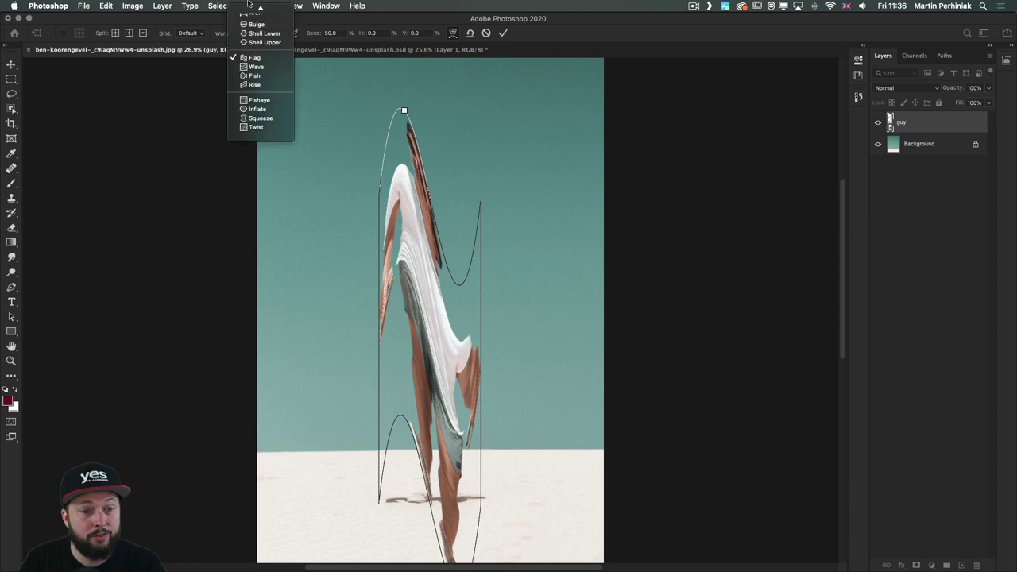
pyautogui.click(253, 29)
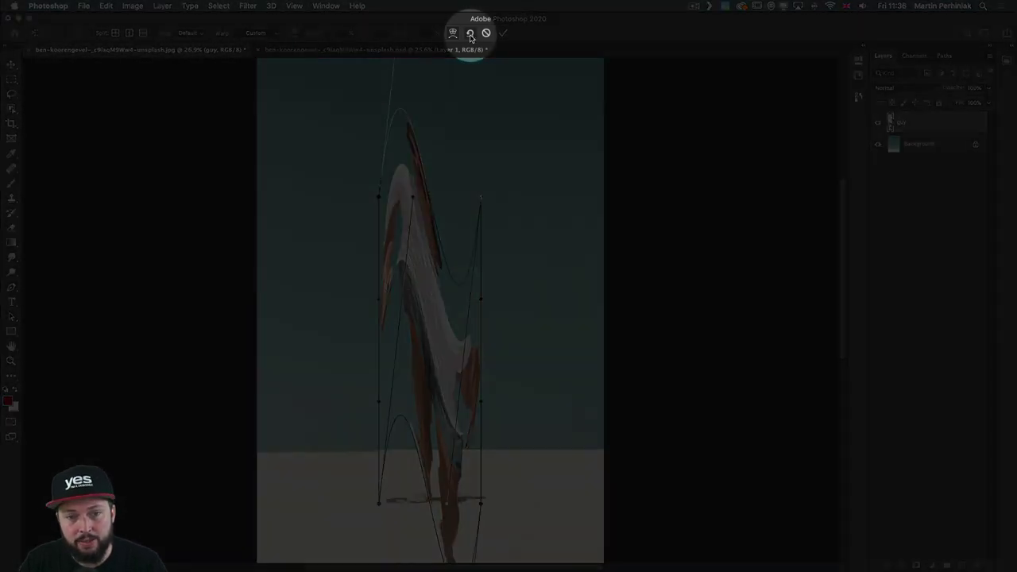
pyautogui.click(470, 33)
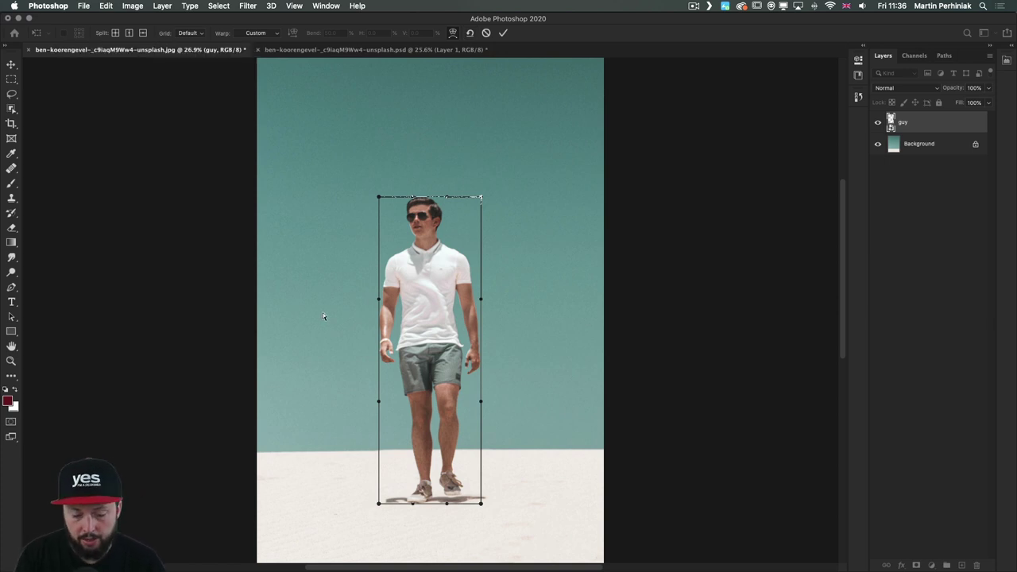
# Add warp splits on both sides of the man's head, across his shoulders and down his left side
pyautogui.press('super+equal')
pyautogui.press('super+equal')
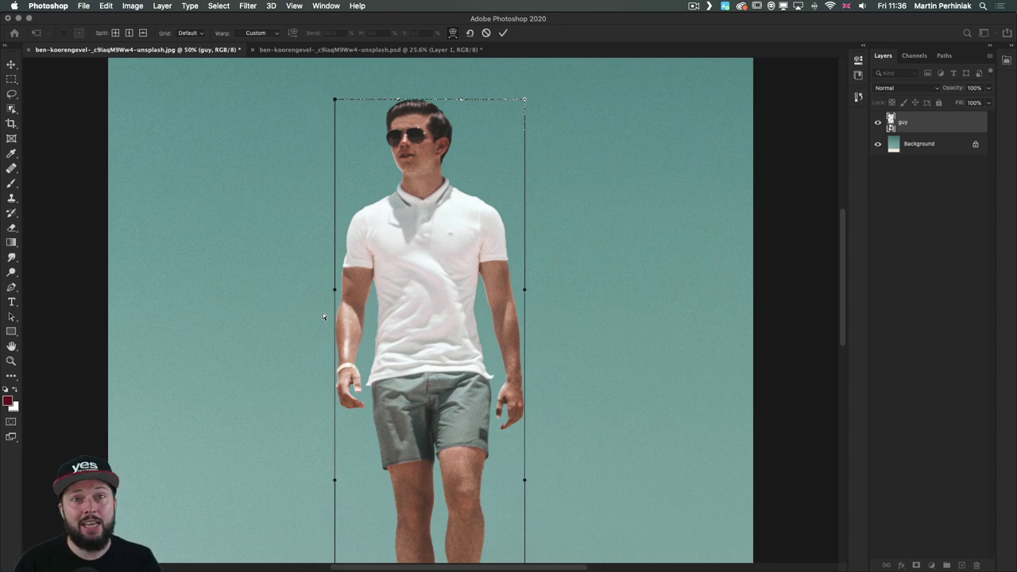
pyautogui.keyDown('alt'); pyautogui.click(381, 198); pyautogui.keyUp('alt')
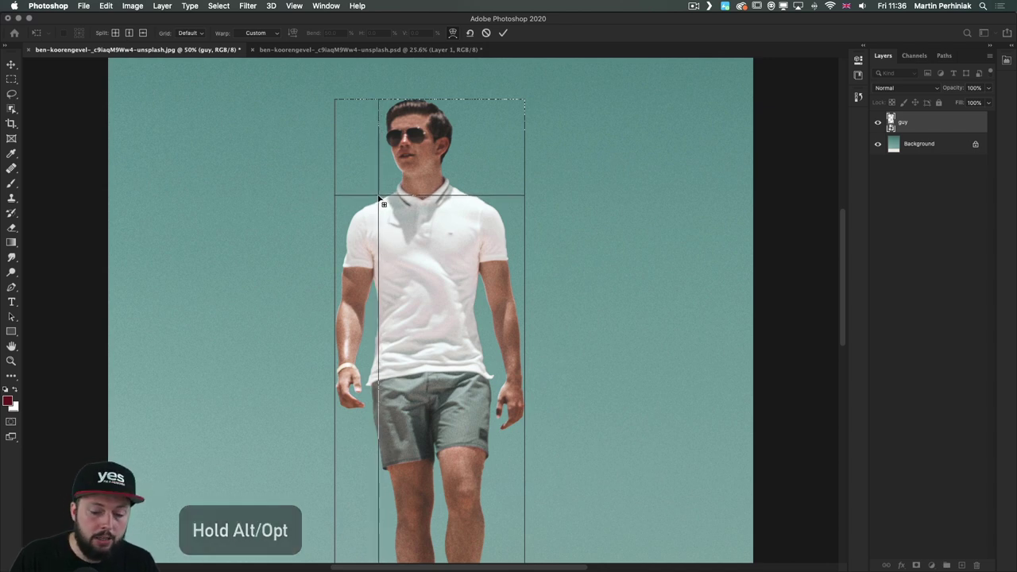
pyautogui.keyDown('alt'); pyautogui.click(380, 200); pyautogui.keyUp('alt')
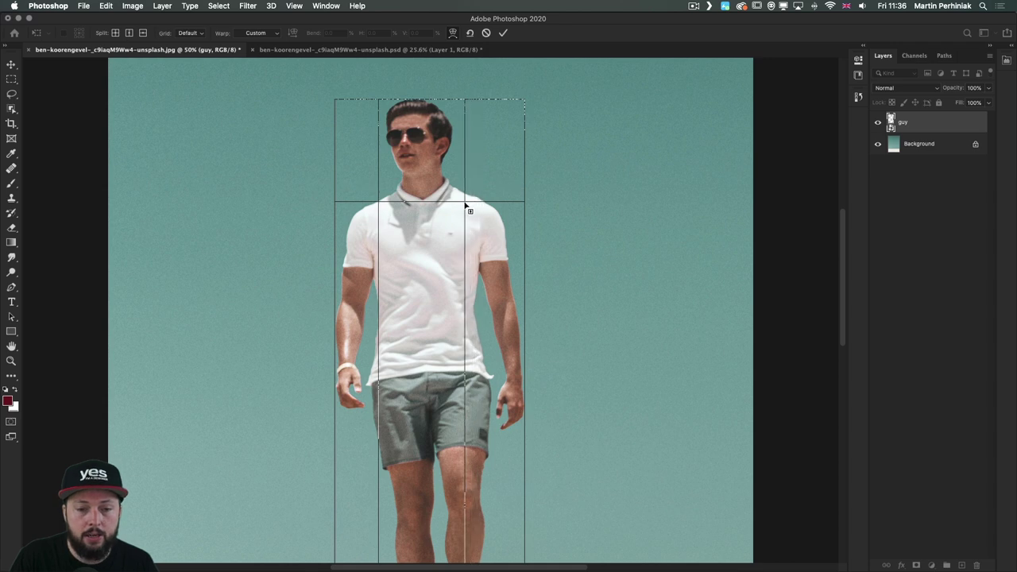
pyautogui.click(466, 204)
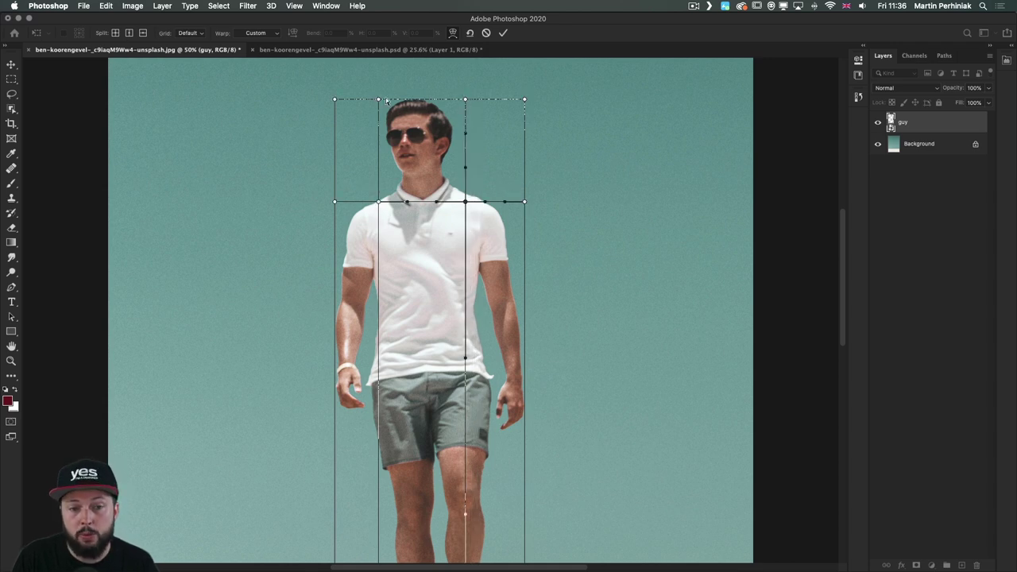
pyautogui.scroll(-5, 393, 297)
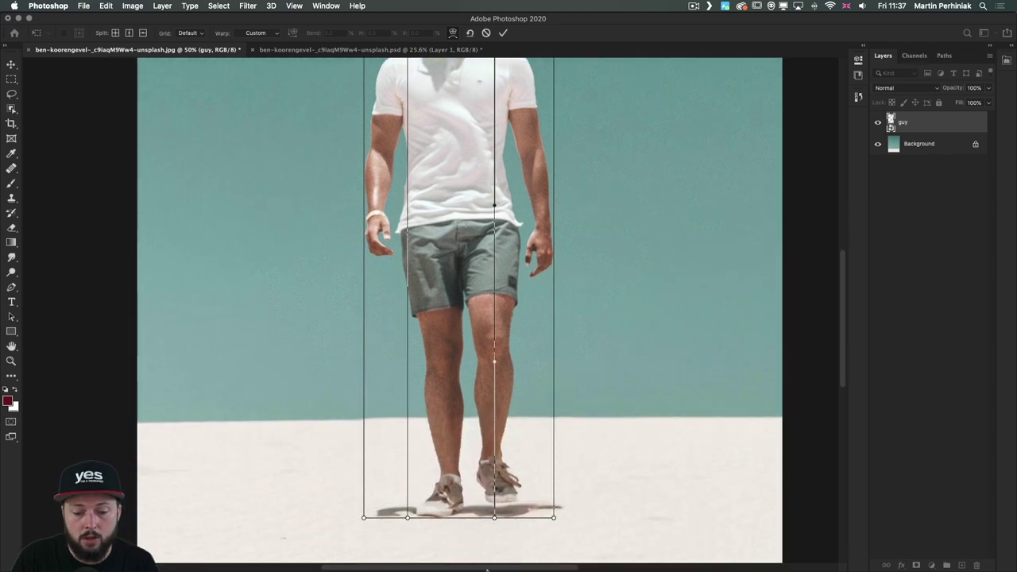
pyautogui.scroll(7, 457, 254)
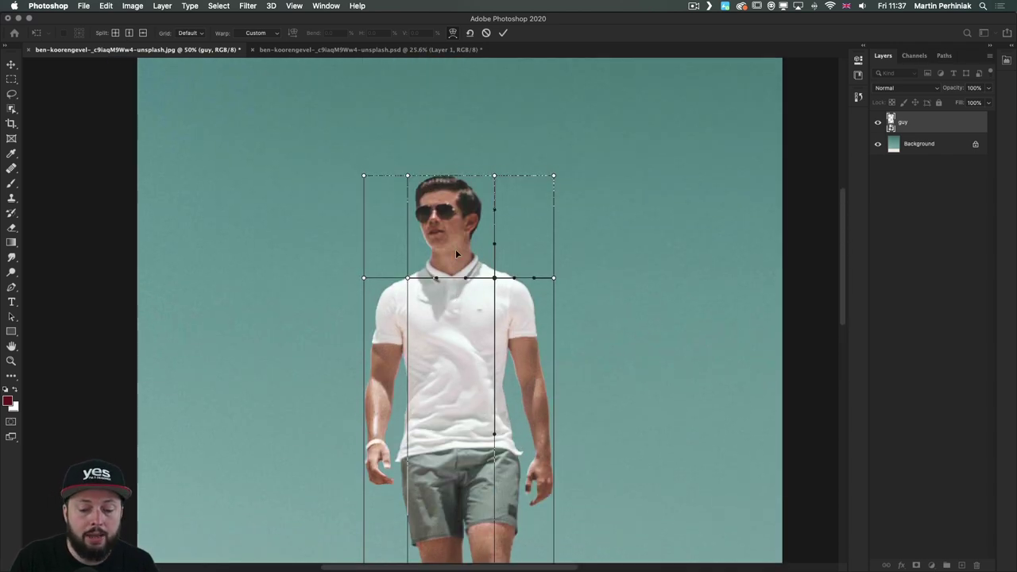
pyautogui.click(428, 312)
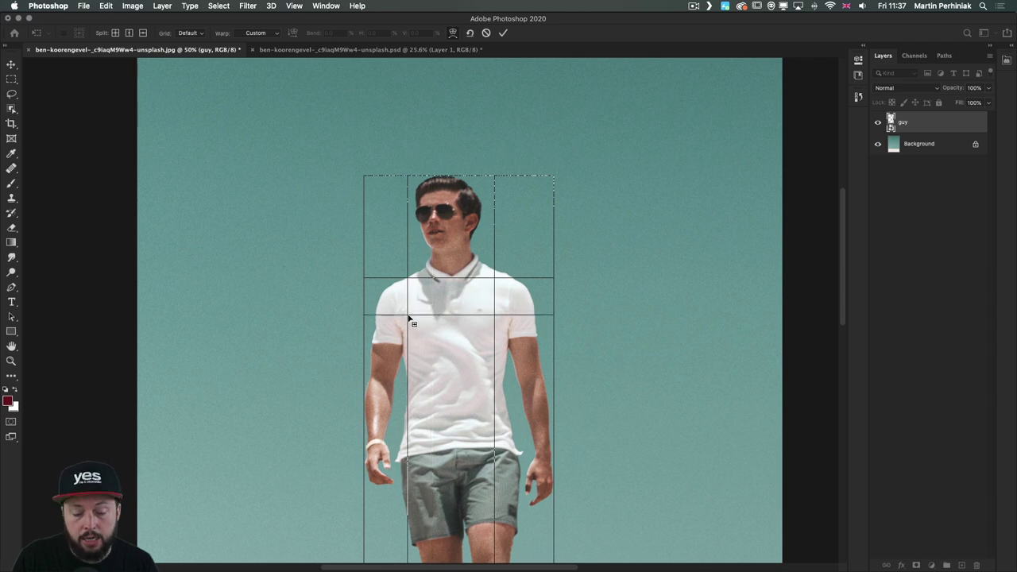
# Add horizontal warp splits at the chest, shirt hem and shorts, dragging the shorts line lower
pyautogui.click(408, 312)
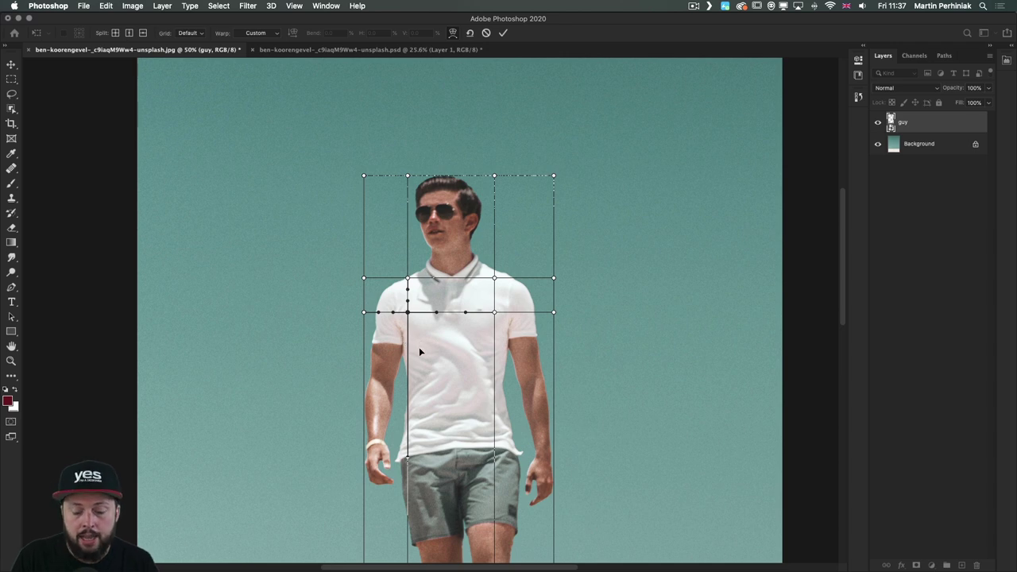
pyautogui.scroll(-4, 420, 349)
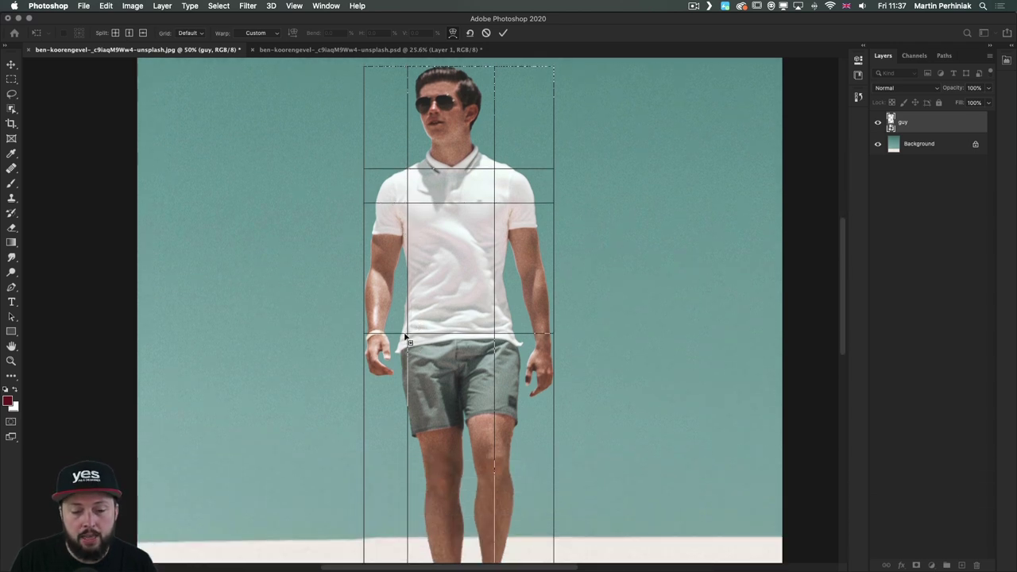
pyautogui.click(407, 332)
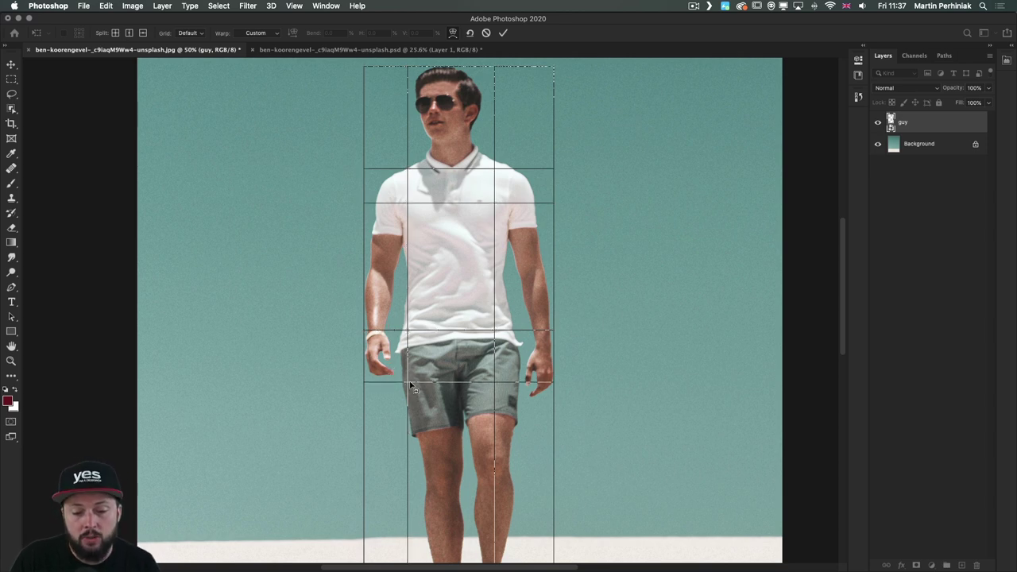
pyautogui.click(411, 383)
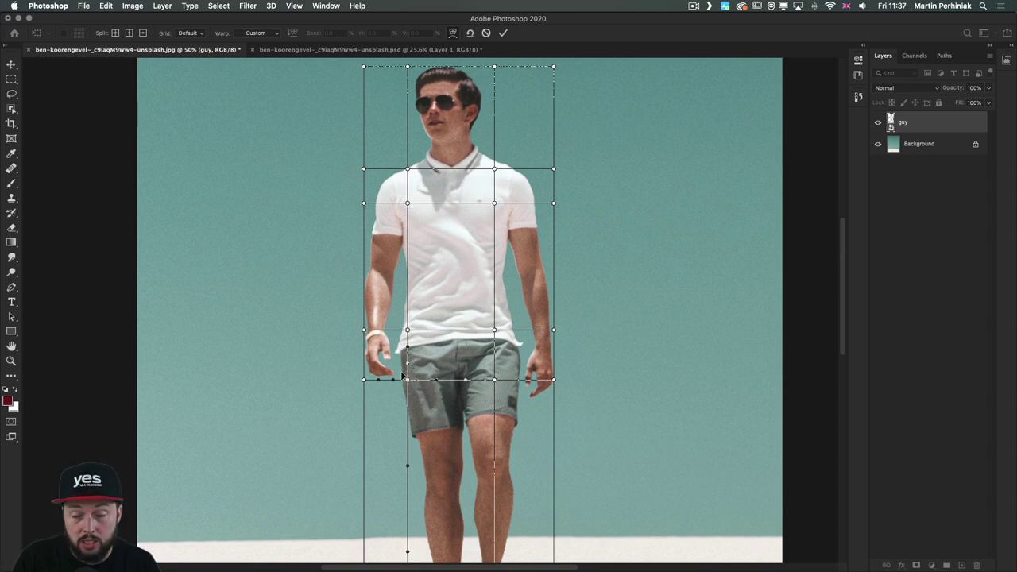
pyautogui.moveTo(403, 377); pyautogui.dragTo(407, 403)
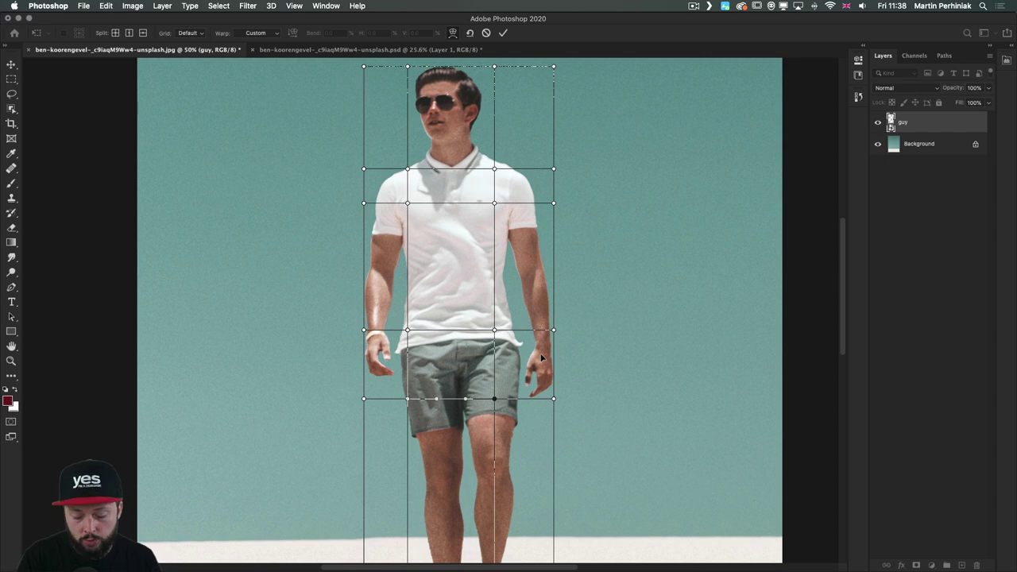
# Select the warp points around the man's head and along the shoulder row
pyautogui.scroll(2, 509, 199)
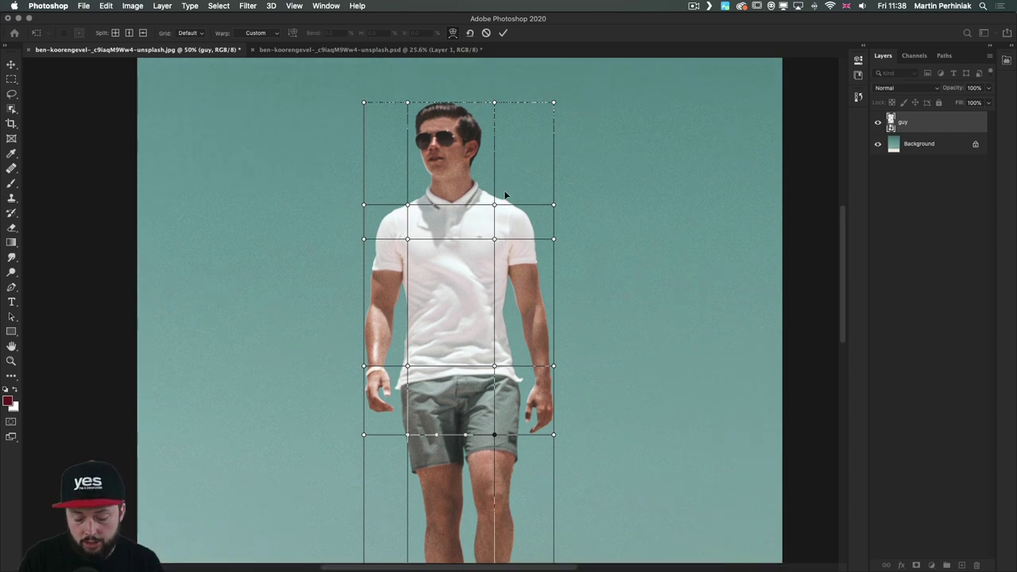
pyautogui.press('super+minus')
pyautogui.scroll(-2, 504, 190)
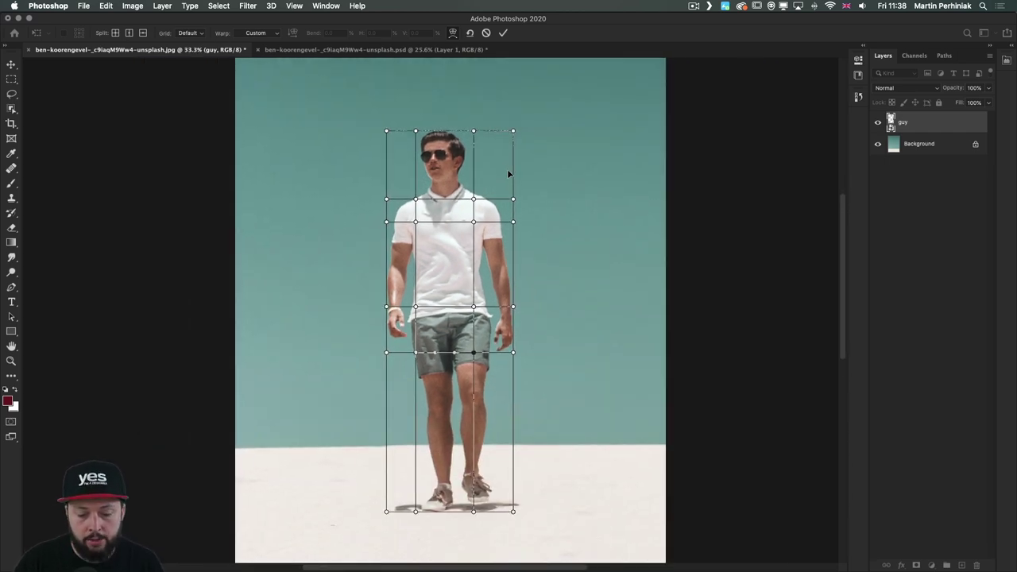
pyautogui.click(472, 199)
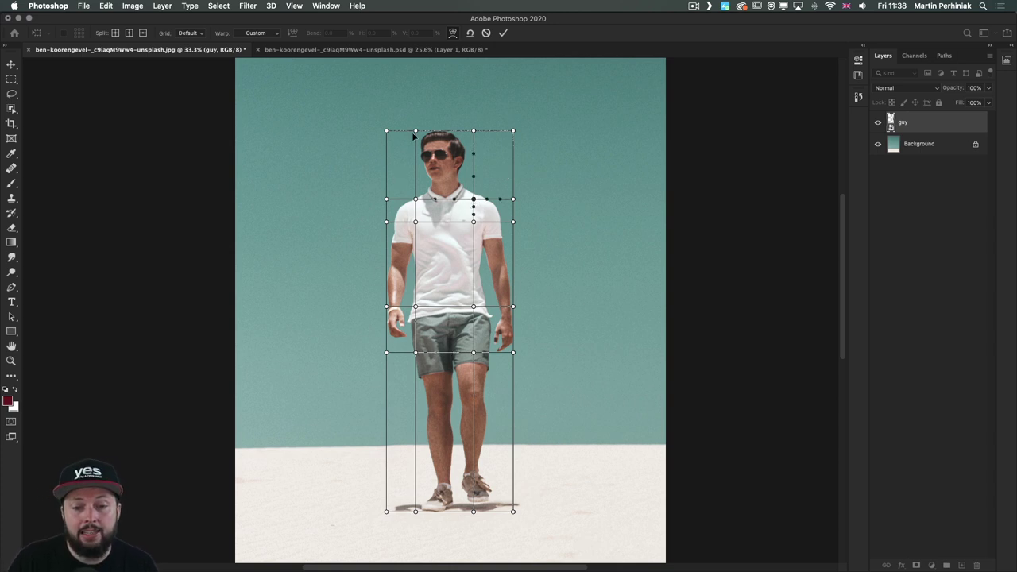
pyautogui.click(473, 222)
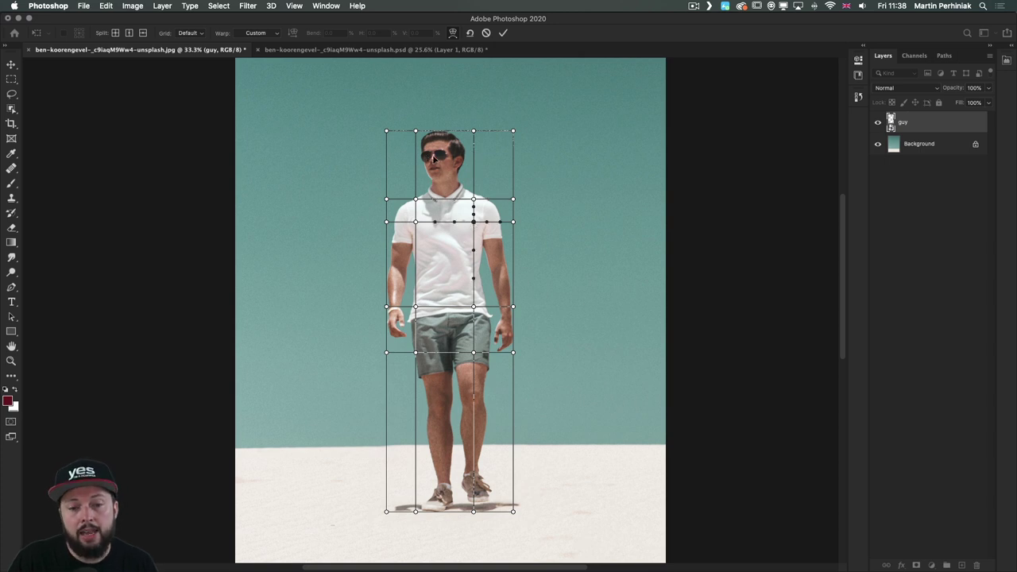
pyautogui.click(416, 200)
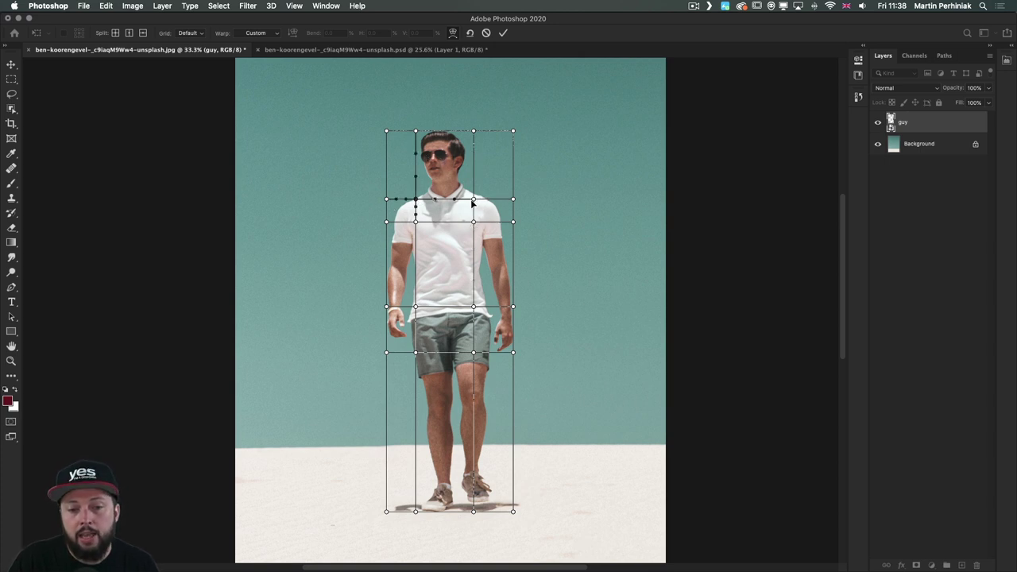
pyautogui.moveTo(476, 205); pyautogui.dragTo(412, 130)
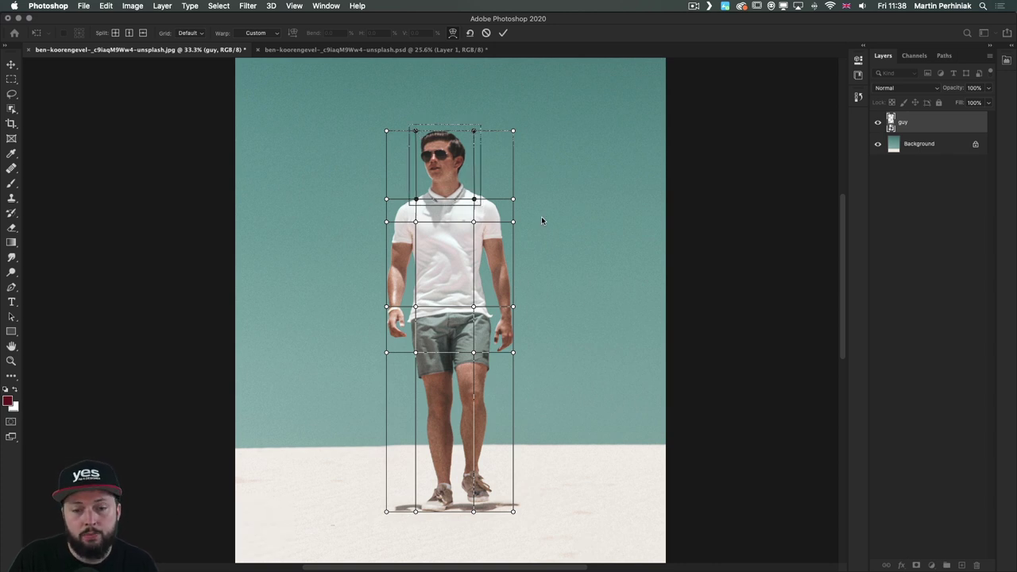
pyautogui.moveTo(543, 221); pyautogui.dragTo(355, 232)
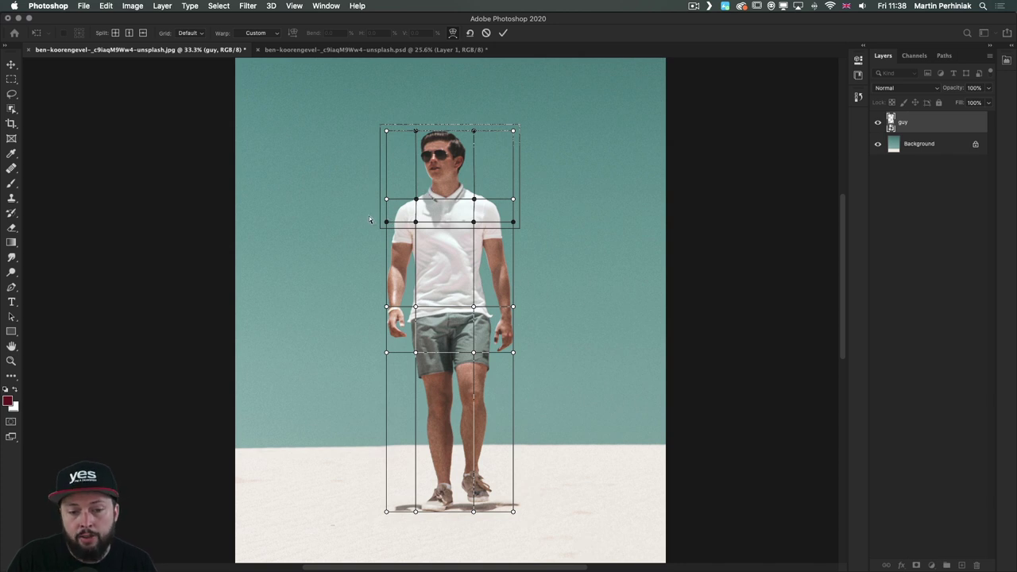
pyautogui.moveTo(368, 220); pyautogui.dragTo(557, 226)
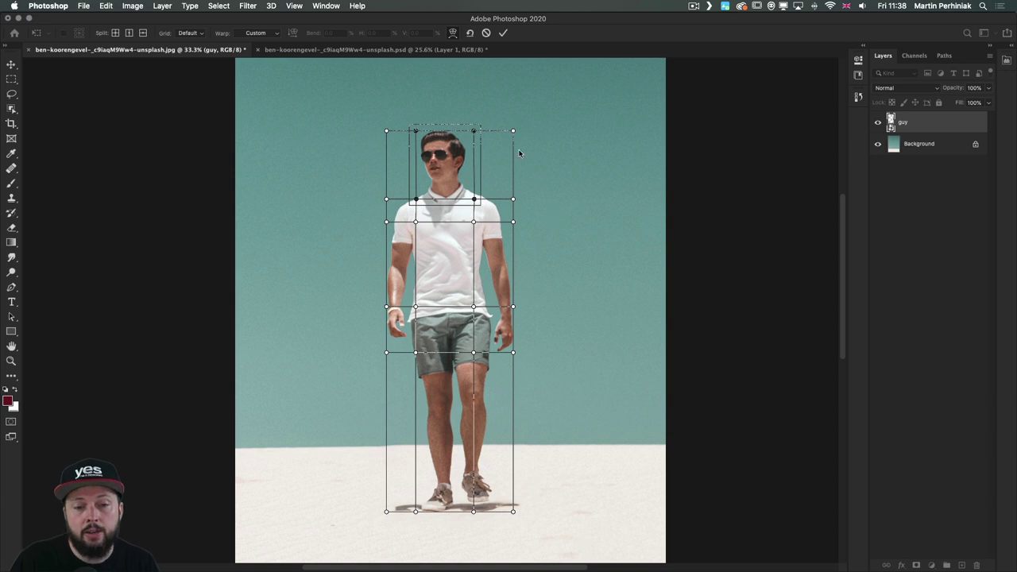
# Scale up the selected head region of the warp and lift it slightly upward
pyautogui.moveTo(449, 159); pyautogui.dragTo(445, 158)
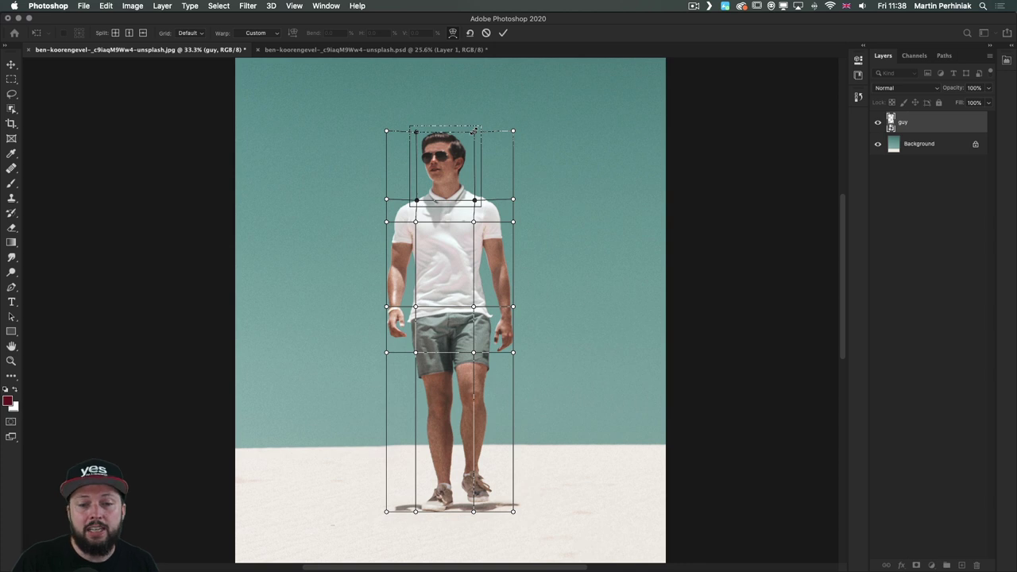
pyautogui.moveTo(475, 132); pyautogui.dragTo(491, 119)
pyautogui.moveTo(439, 172); pyautogui.dragTo(439, 166)
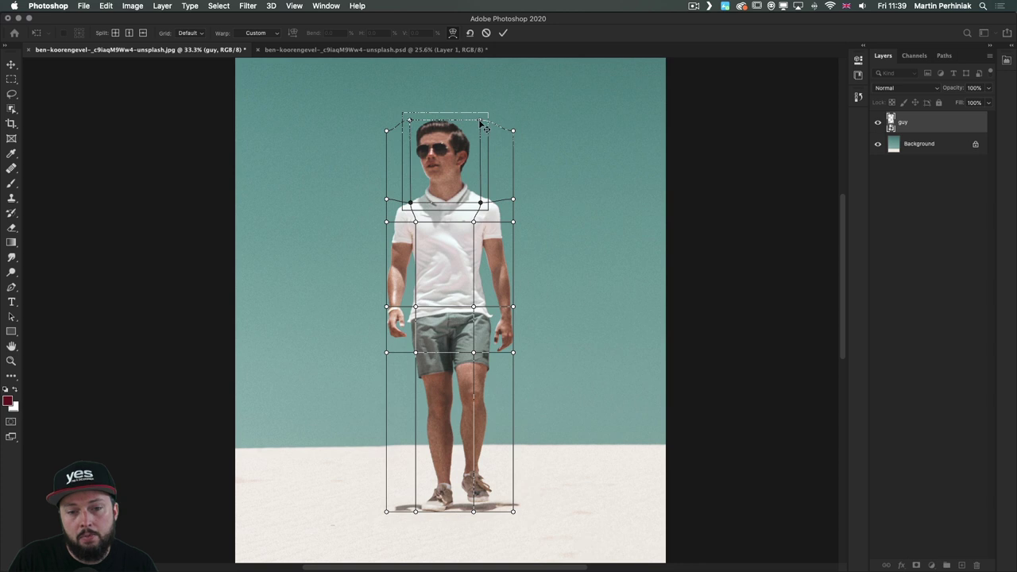
pyautogui.moveTo(487, 112); pyautogui.dragTo(496, 100)
pyautogui.moveTo(443, 154); pyautogui.dragTo(444, 154)
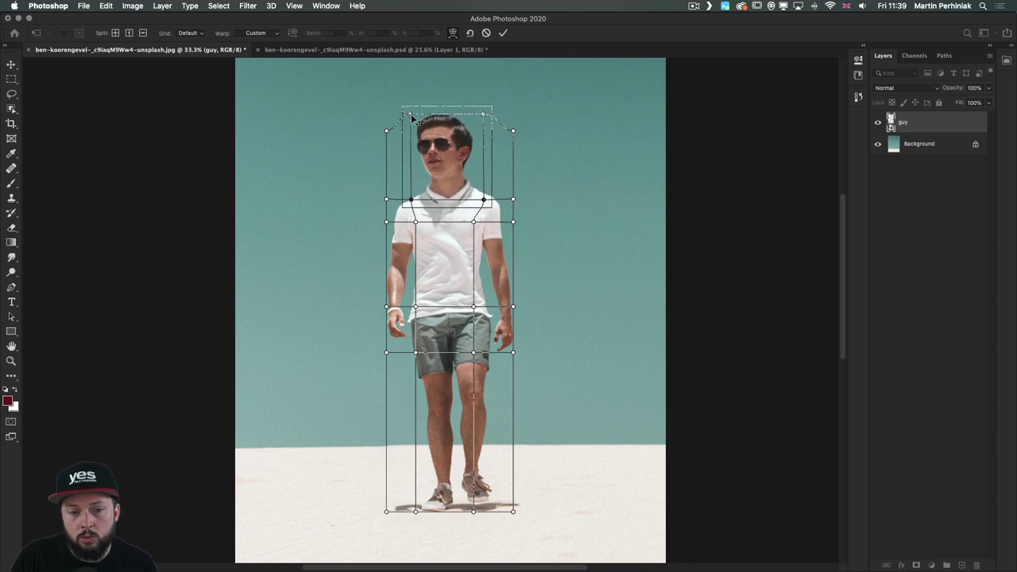
pyautogui.click(512, 200)
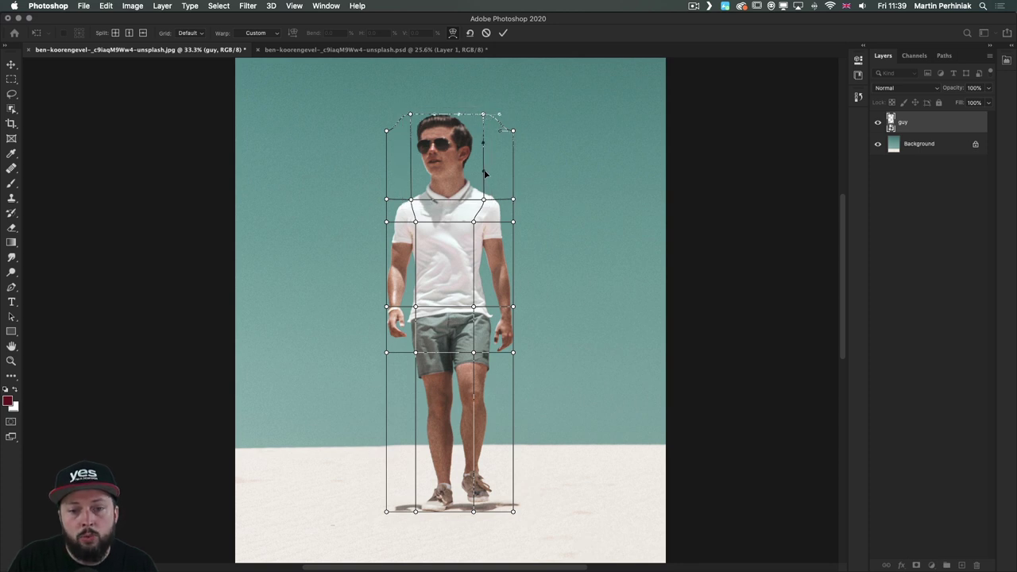
pyautogui.press('super+plus')
pyautogui.press('super+plus')
# Round the warp grid's top-right corner and bend the edge inward beside the man's neck
pyautogui.moveTo(501, 129); pyautogui.dragTo(506, 372)
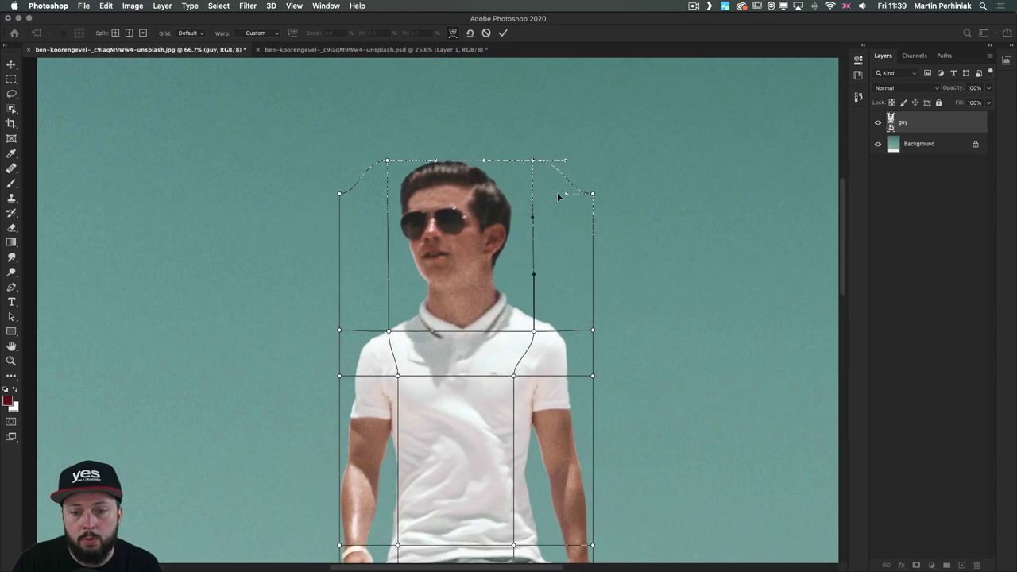
pyautogui.moveTo(567, 195)
pyautogui.mouseDown()
pyautogui.moveTo(551, 209)
pyautogui.moveTo(567, 183)
pyautogui.mouseUp()
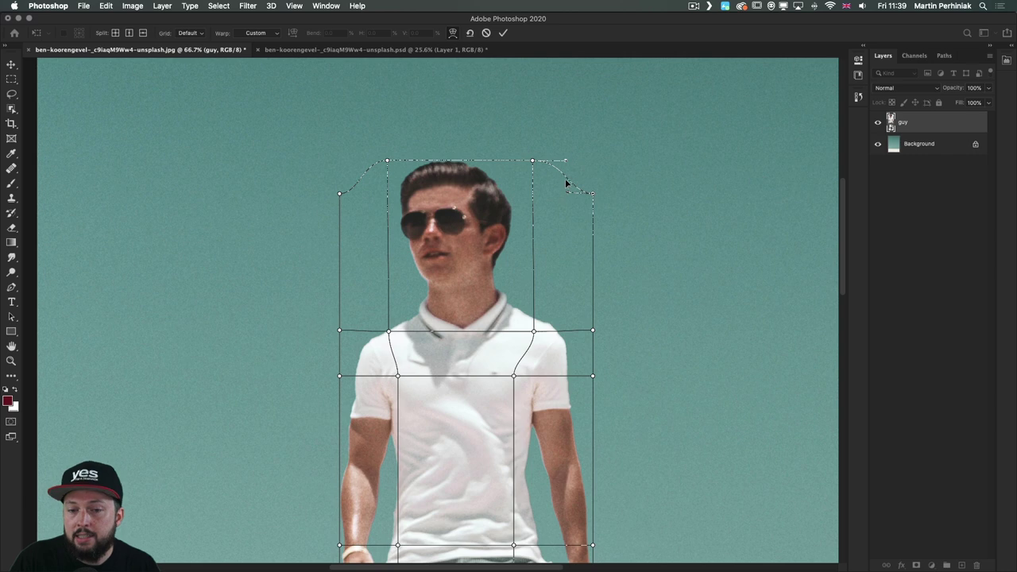
pyautogui.click(536, 332)
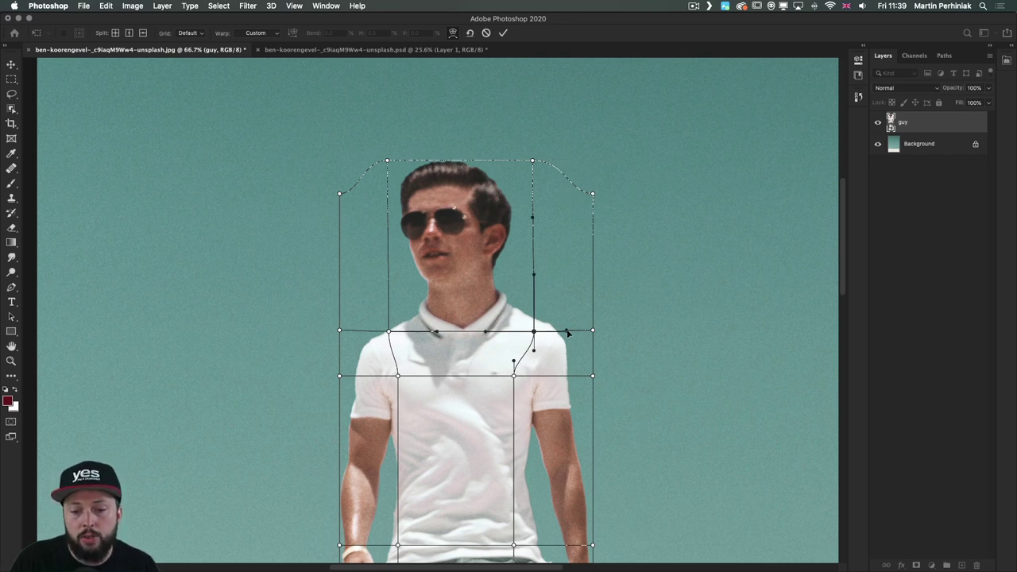
pyautogui.moveTo(567, 333); pyautogui.dragTo(525, 333)
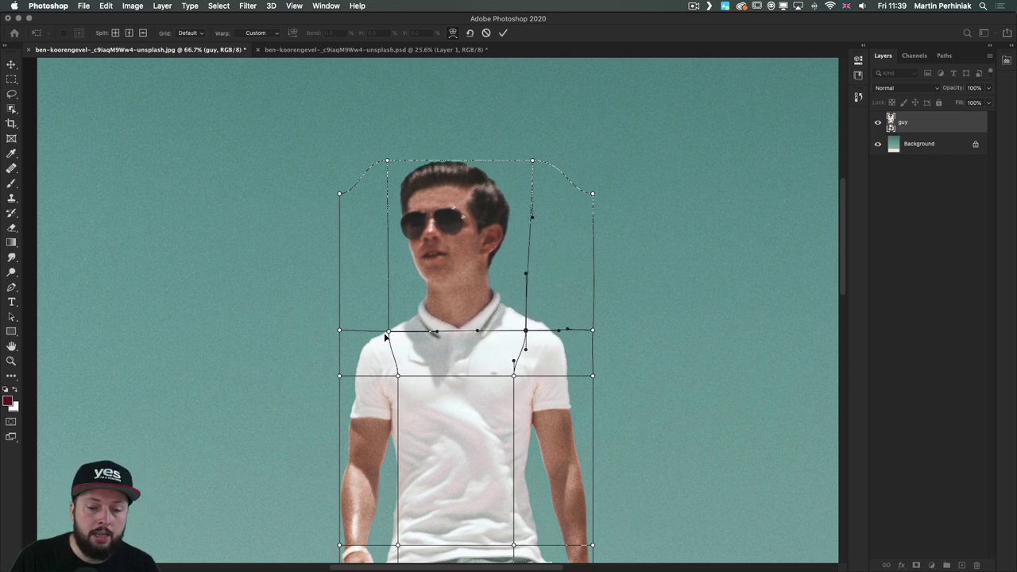
pyautogui.click(387, 331)
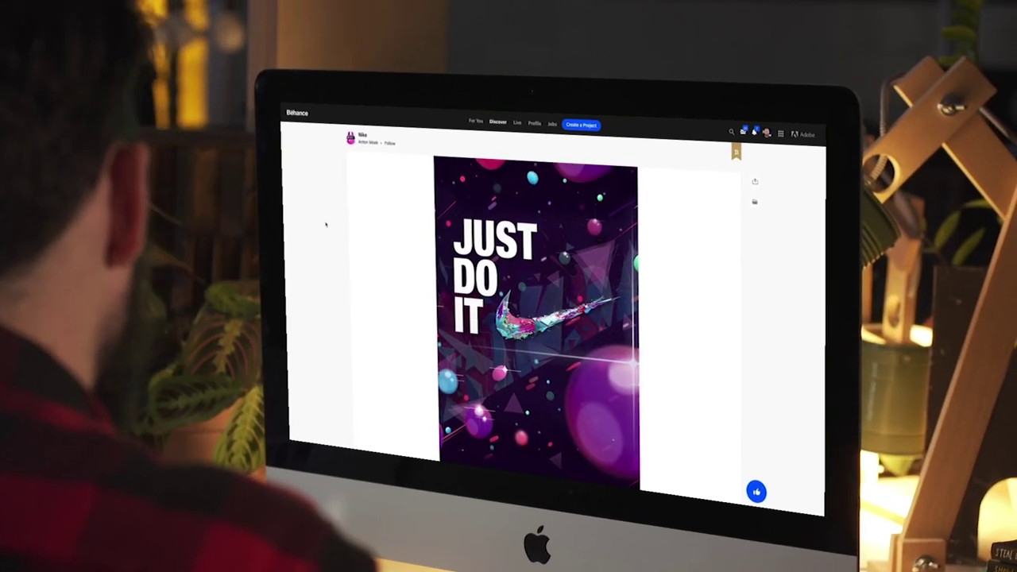
pyautogui.scroll(-5, 337, 206)
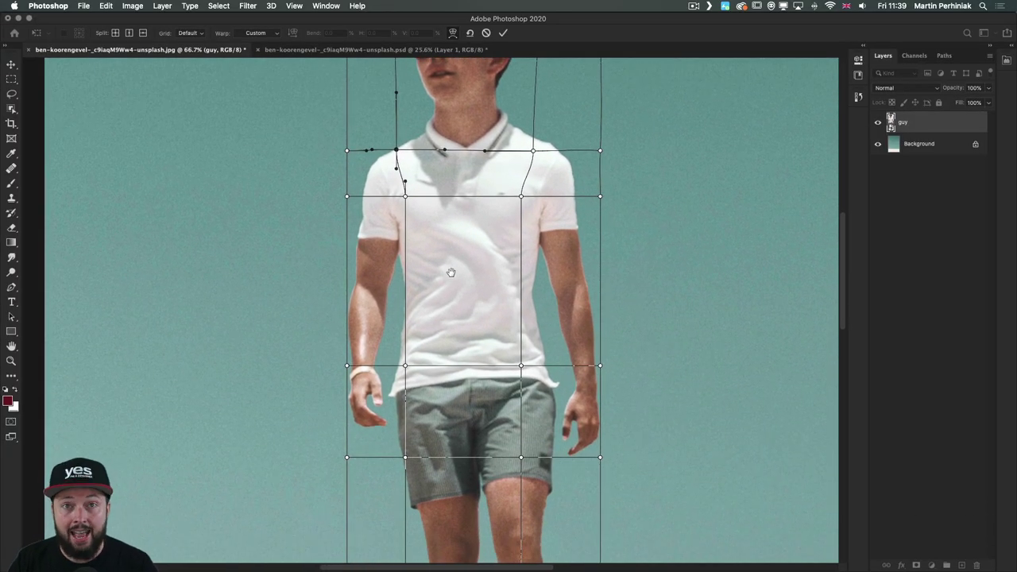
# Reshape the warp grid around the man's left hand, left arm and left shoulder
pyautogui.click(347, 366)
pyautogui.moveTo(341, 361); pyautogui.dragTo(406, 459)
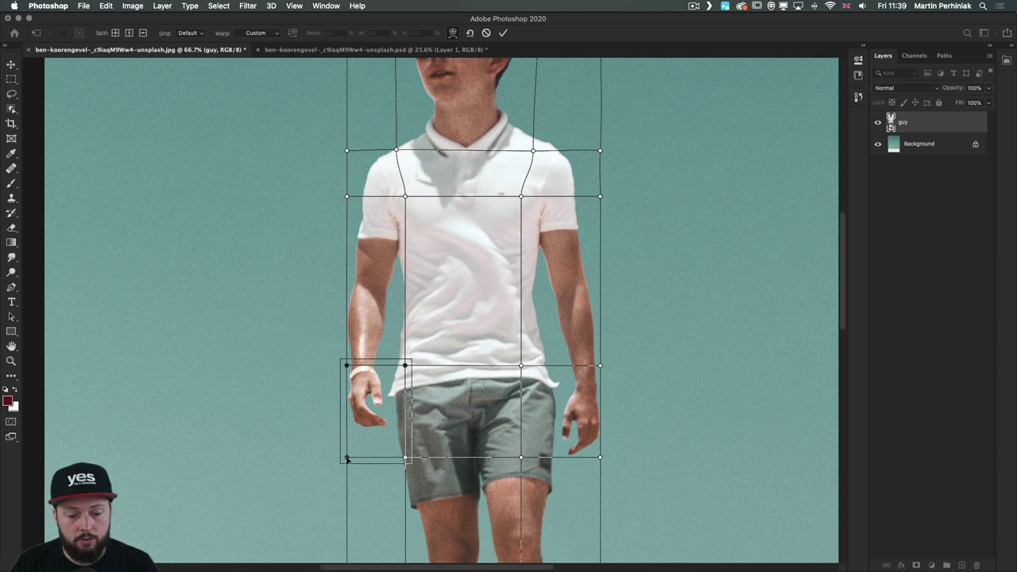
pyautogui.moveTo(407, 462); pyautogui.dragTo(404, 459)
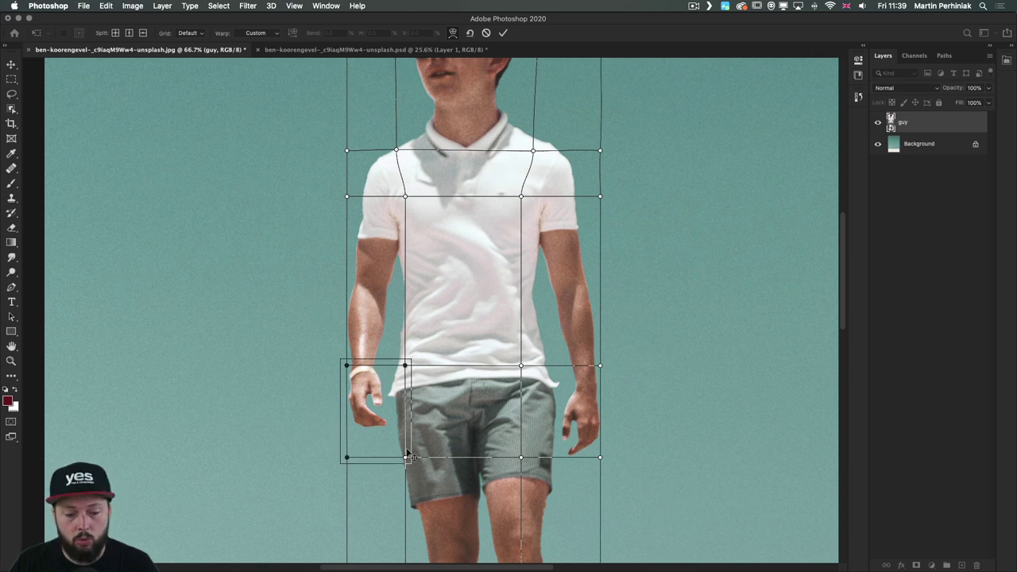
pyautogui.moveTo(405, 459); pyautogui.dragTo(419, 461)
pyautogui.moveTo(376, 407); pyautogui.dragTo(374, 407)
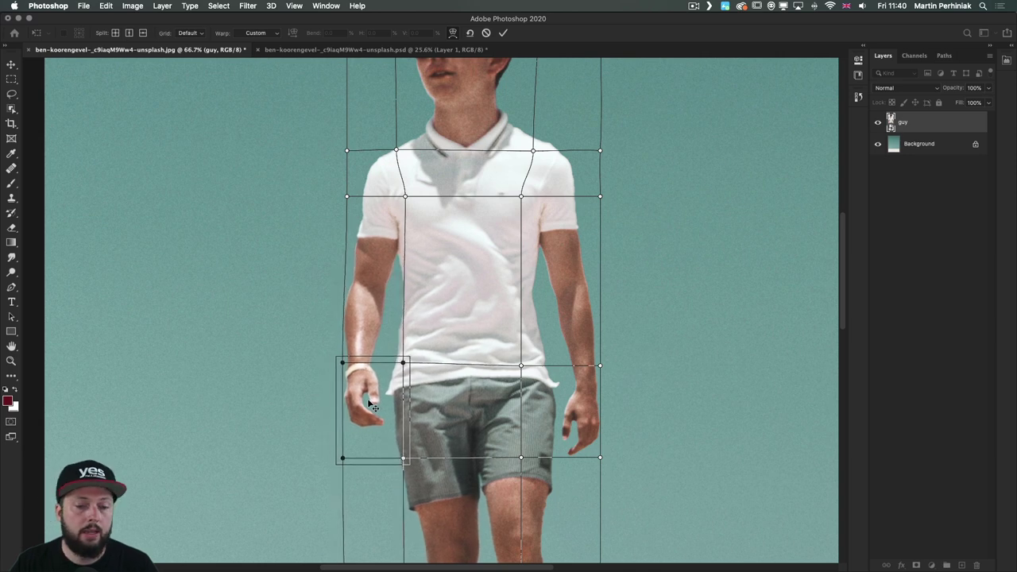
pyautogui.click(346, 197)
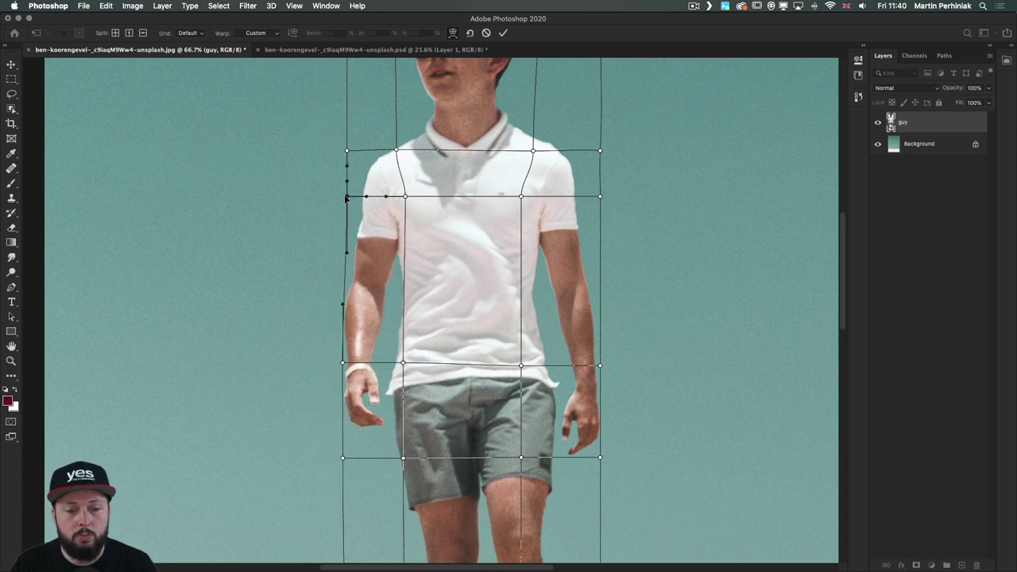
pyautogui.moveTo(344, 199); pyautogui.dragTo(341, 200)
pyautogui.moveTo(346, 151); pyautogui.dragTo(341, 151)
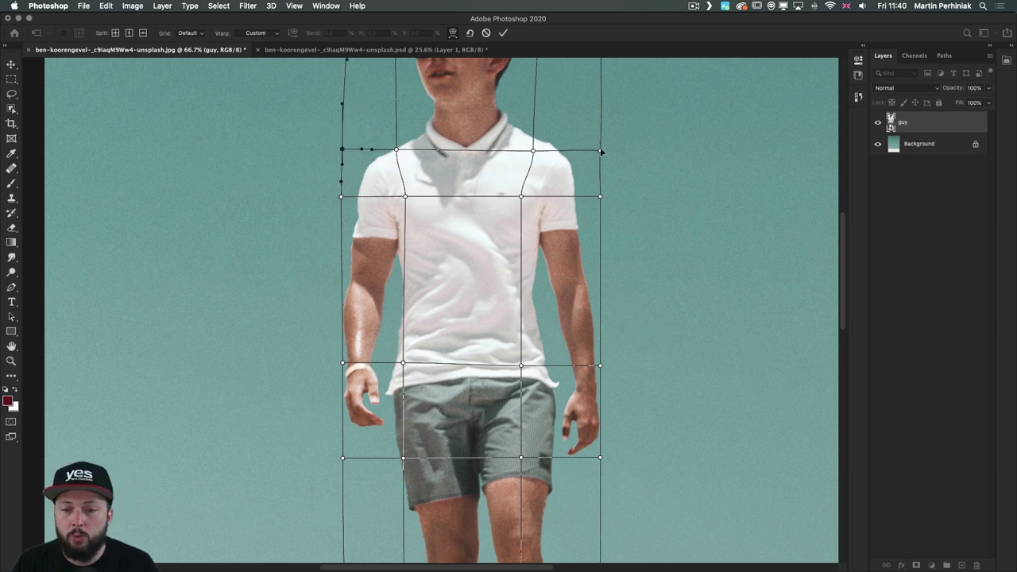
# Push the right shoulder, right arm and hand-area warp points outward to widen the shirt
pyautogui.moveTo(601, 151); pyautogui.dragTo(610, 155)
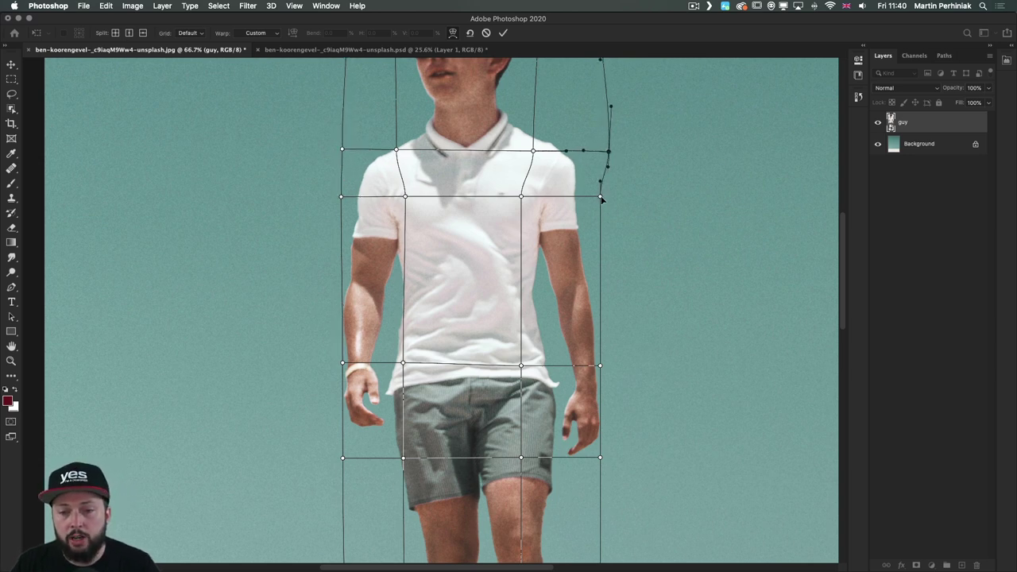
pyautogui.moveTo(601, 199); pyautogui.dragTo(617, 199)
pyautogui.moveTo(512, 357); pyautogui.dragTo(607, 464)
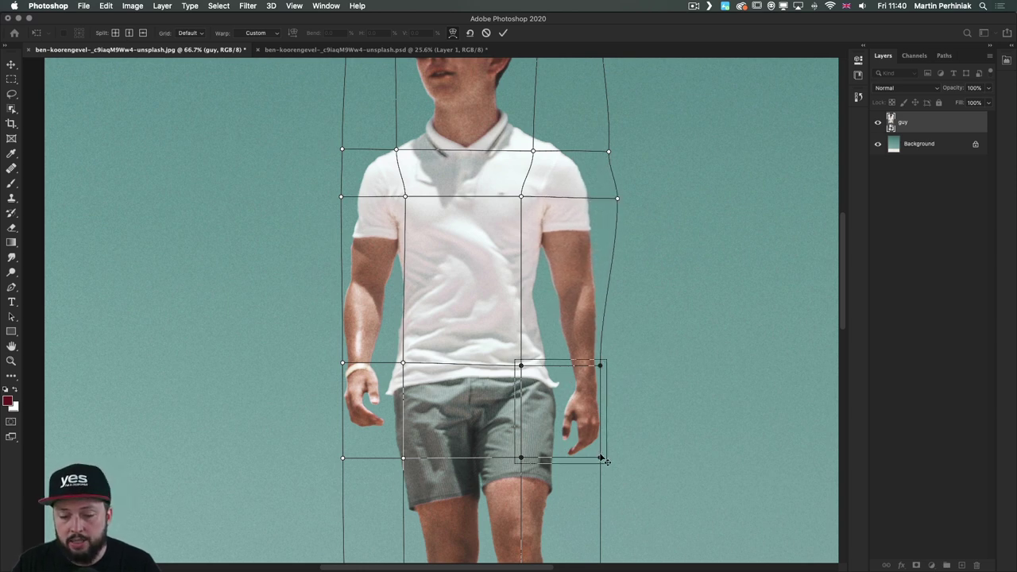
pyautogui.moveTo(600, 458); pyautogui.dragTo(611, 465)
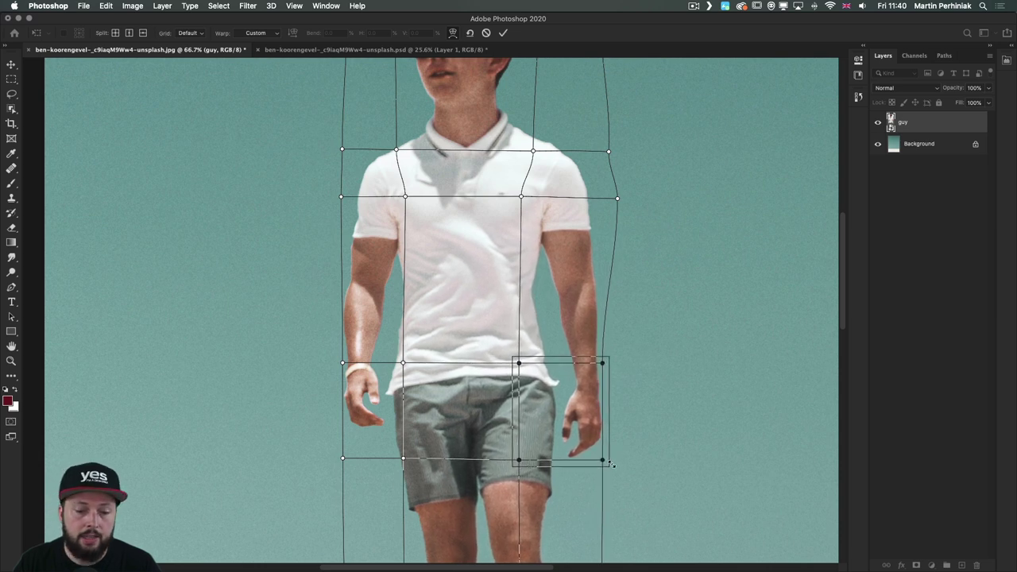
pyautogui.moveTo(583, 403); pyautogui.dragTo(586, 407)
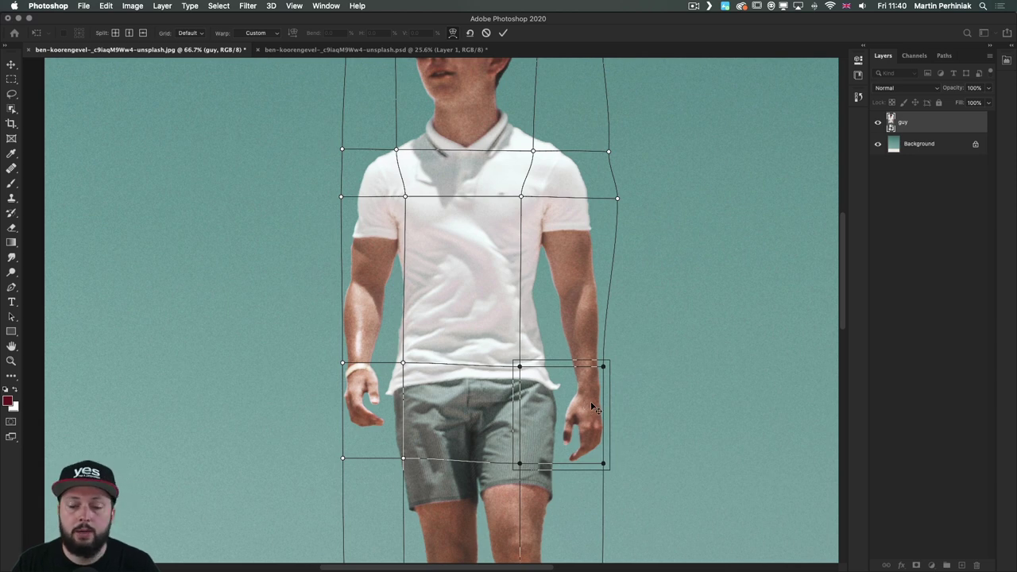
pyautogui.click(619, 199)
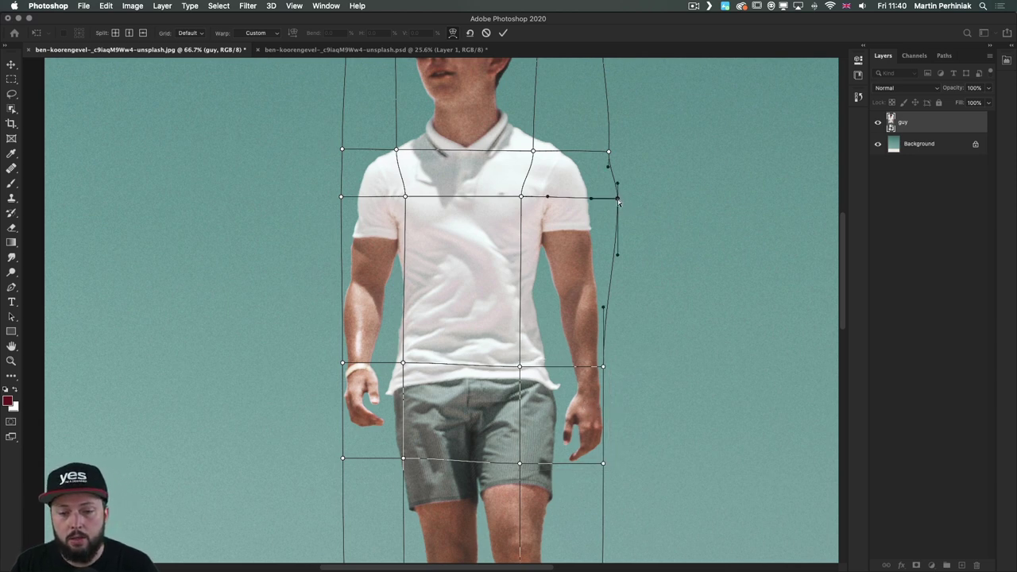
pyautogui.moveTo(604, 368); pyautogui.dragTo(611, 371)
pyautogui.click(518, 463)
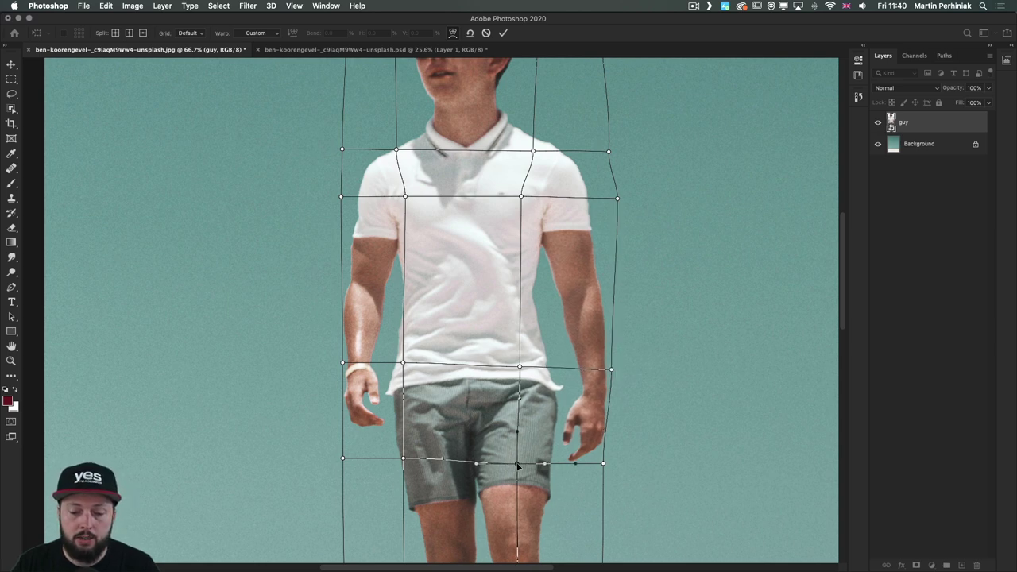
pyautogui.moveTo(519, 368); pyautogui.dragTo(514, 368)
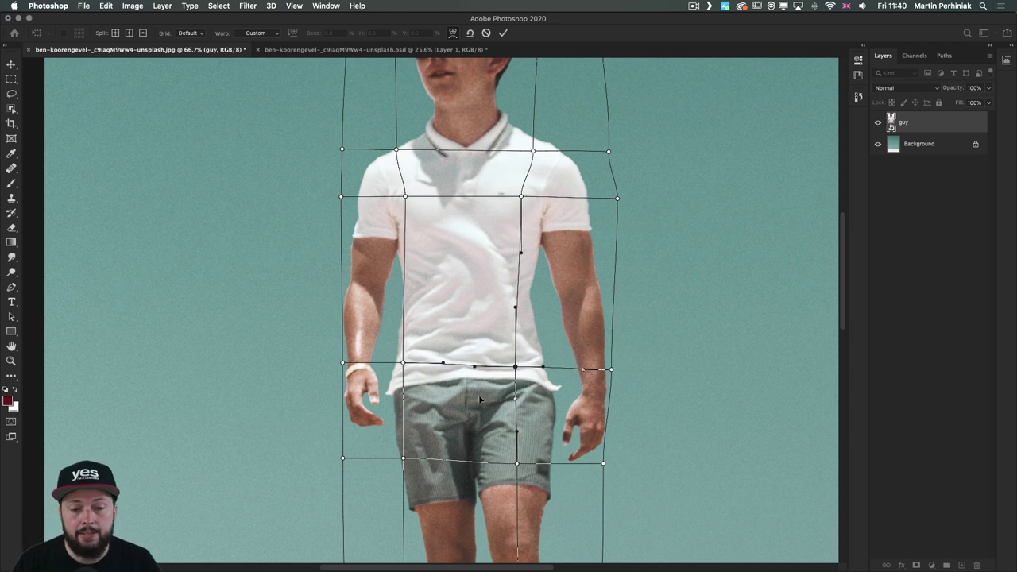
pyautogui.press('super+minus')
pyautogui.press('super+minus')
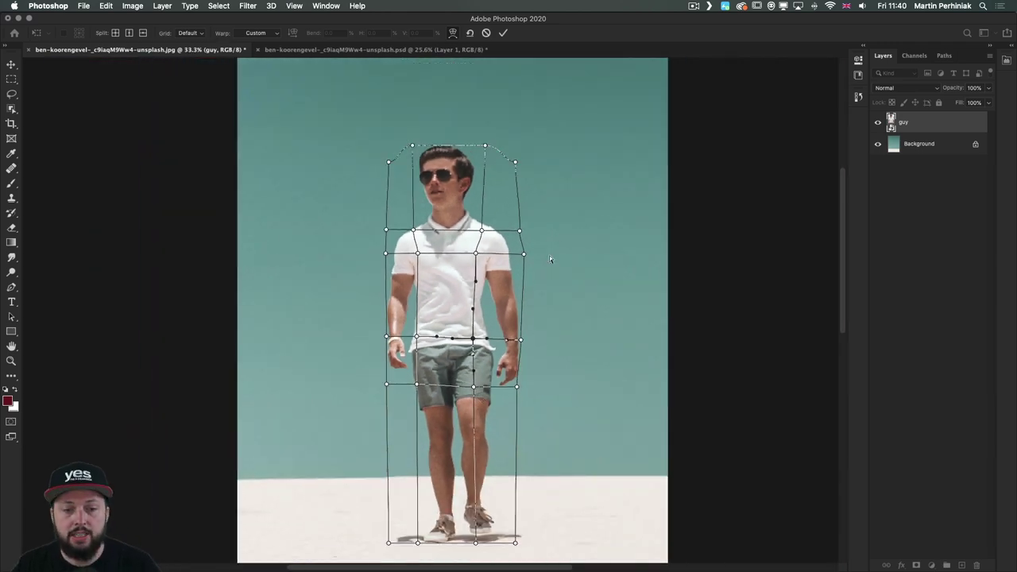
# Commit the warp, then undo and redo it three times to compare with the original
pyautogui.click(502, 34)
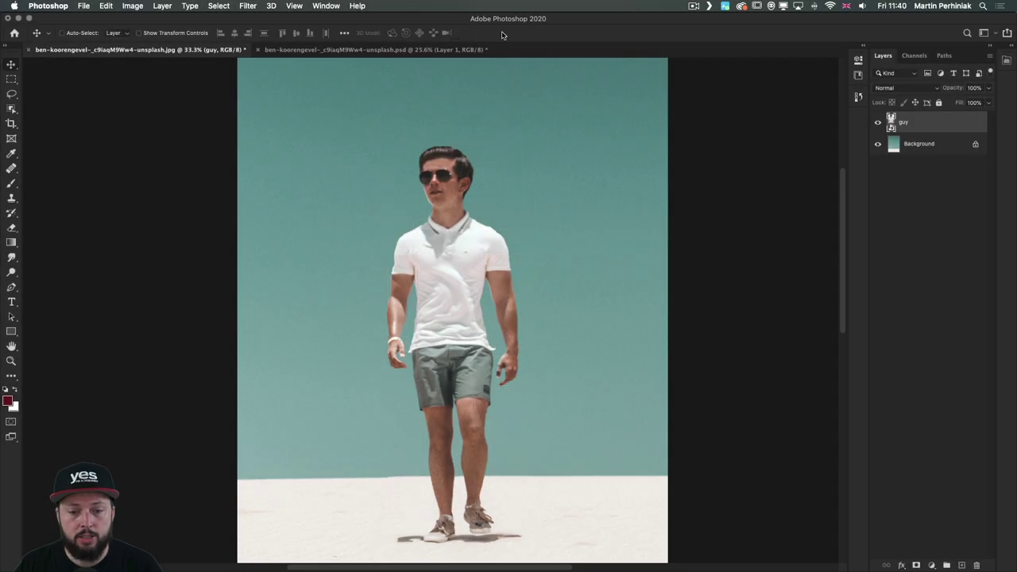
pyautogui.moveTo(568, 228); pyautogui.dragTo(596, 208)
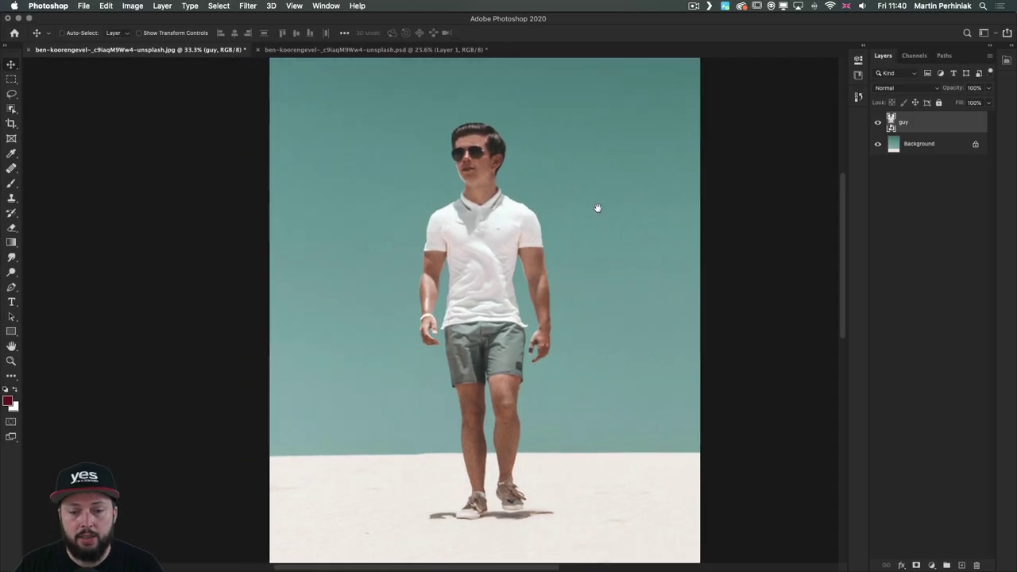
pyautogui.press('super+z')
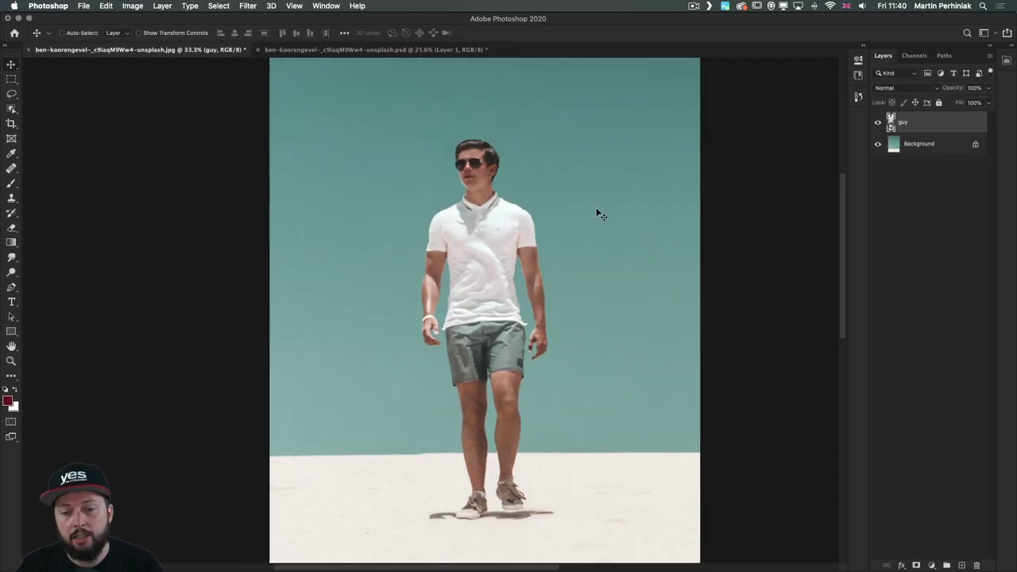
pyautogui.press('super+shift+z')
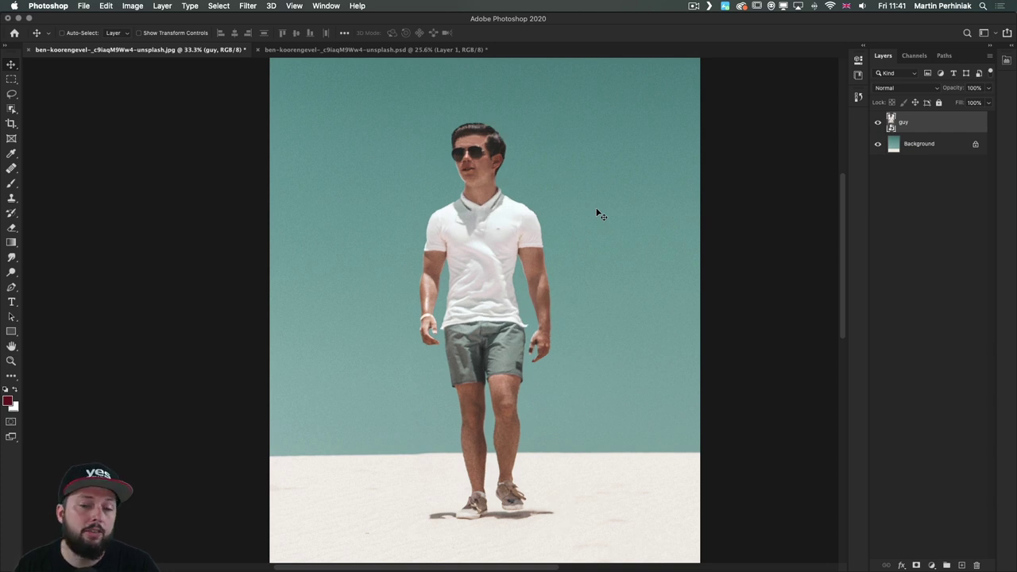
pyautogui.press('super+z')
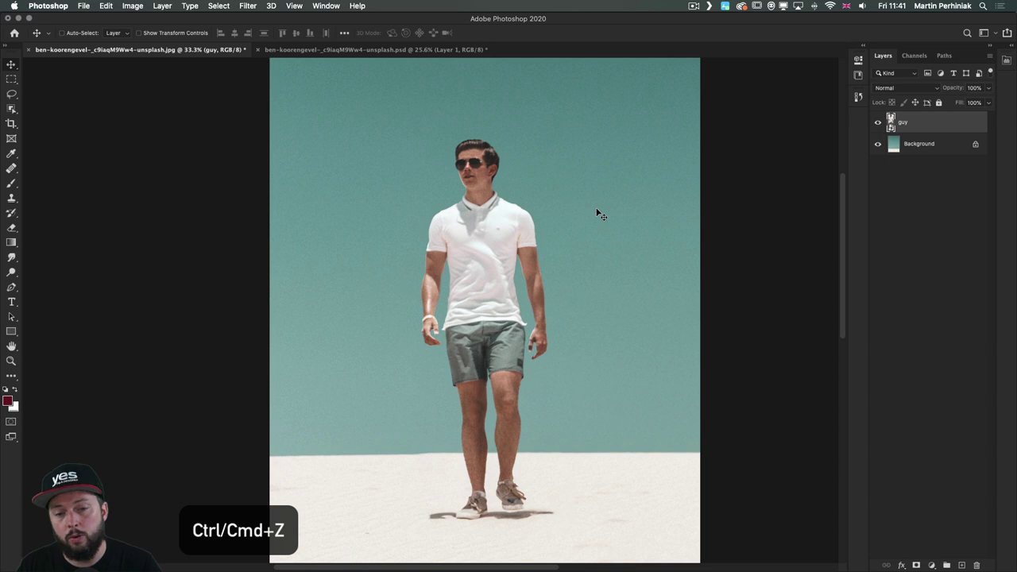
pyautogui.press('super+shift+z')
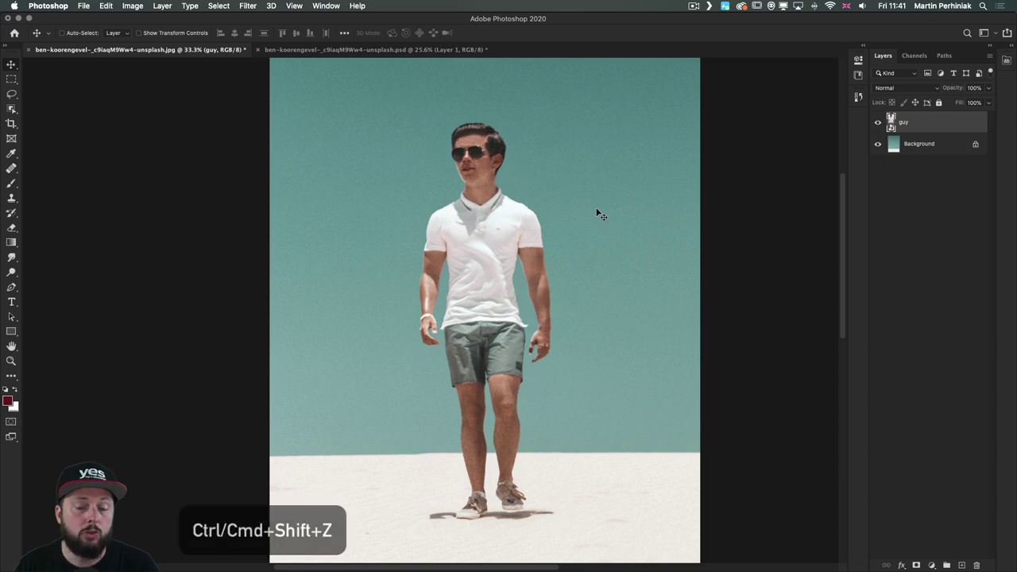
pyautogui.press('super+z')
pyautogui.press('super+shift+z')
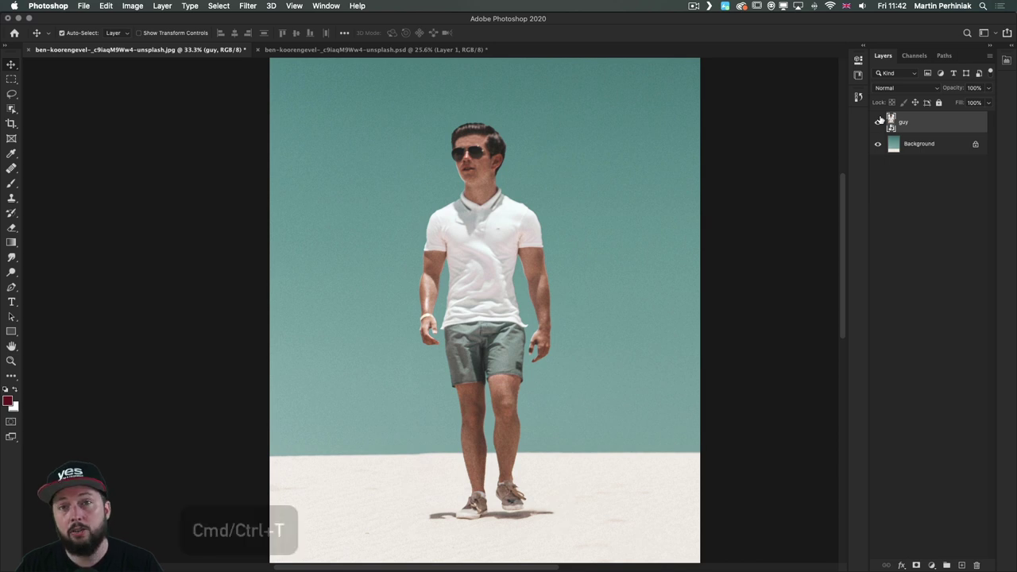
pyautogui.press('super+t')
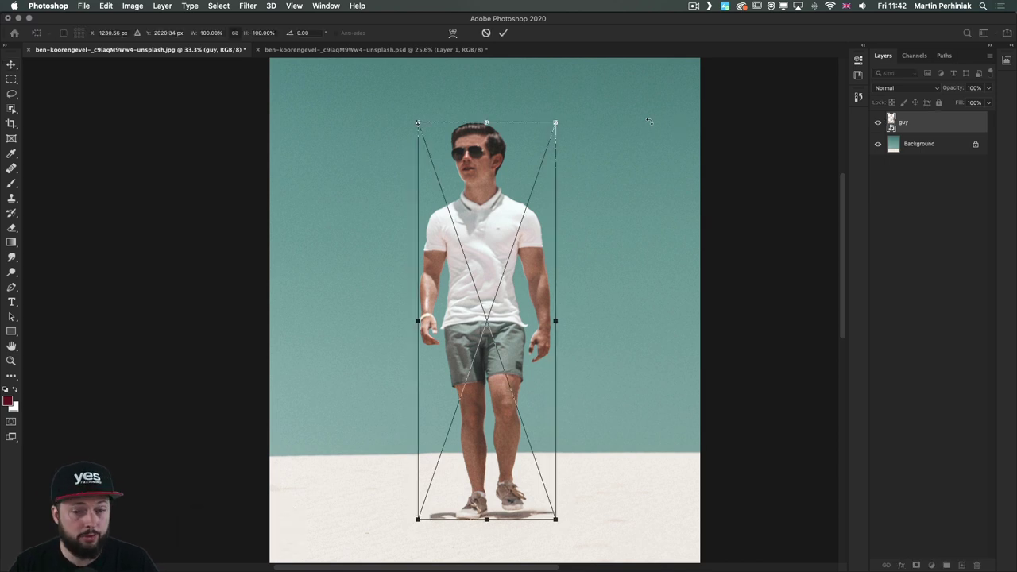
pyautogui.click(454, 33)
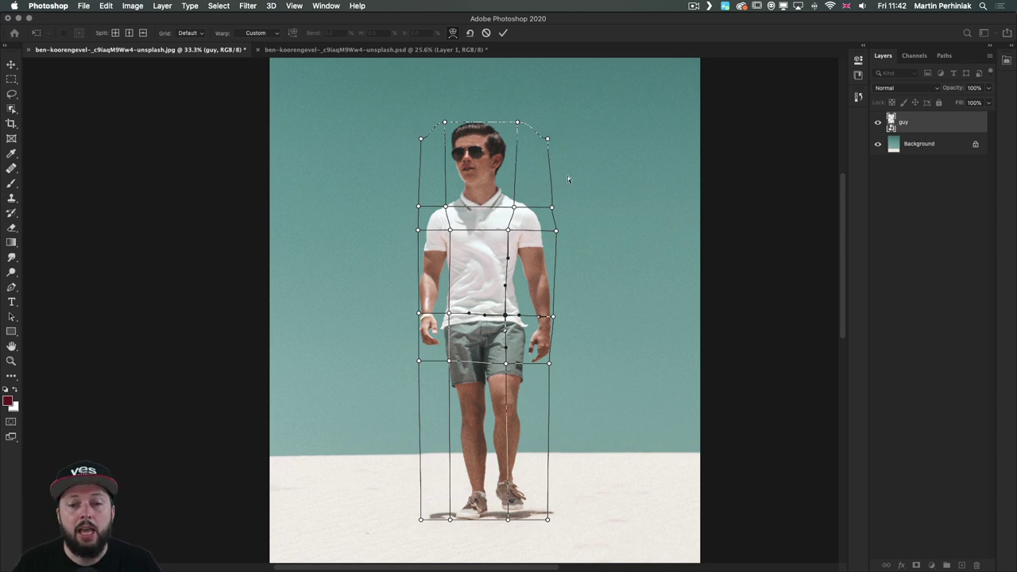
pyautogui.click(550, 209)
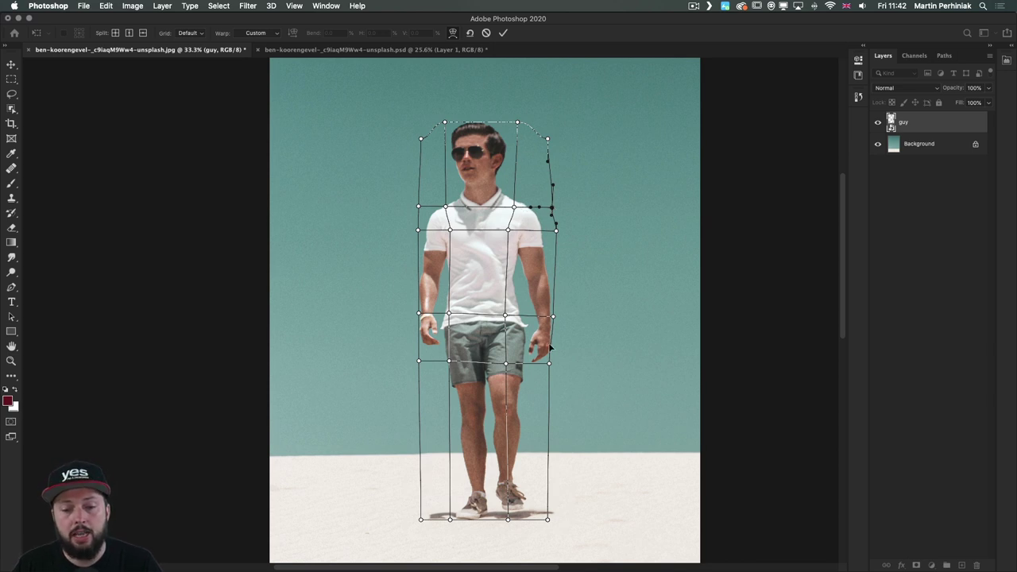
pyautogui.click(506, 318)
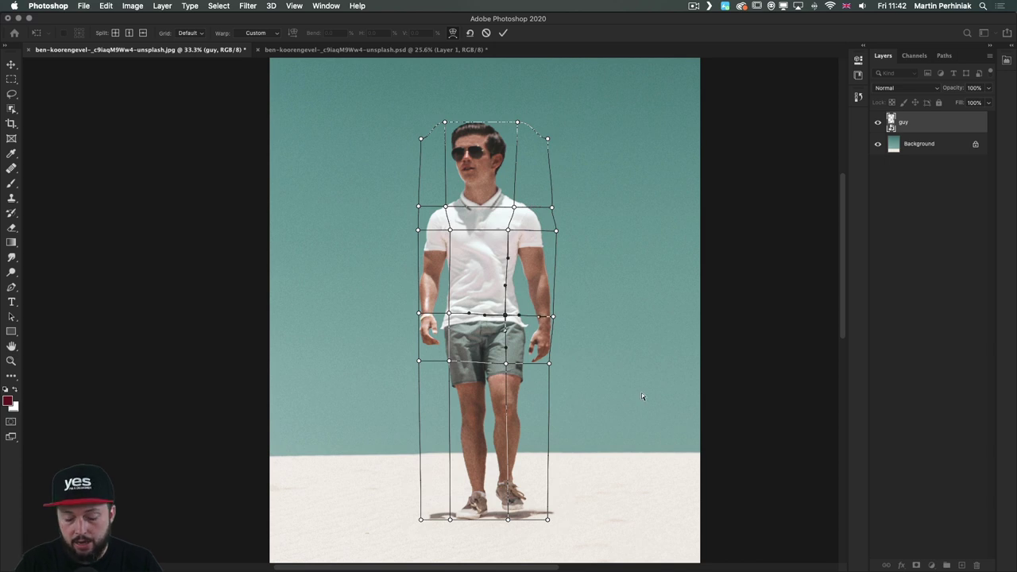
pyautogui.press('BackSpace')
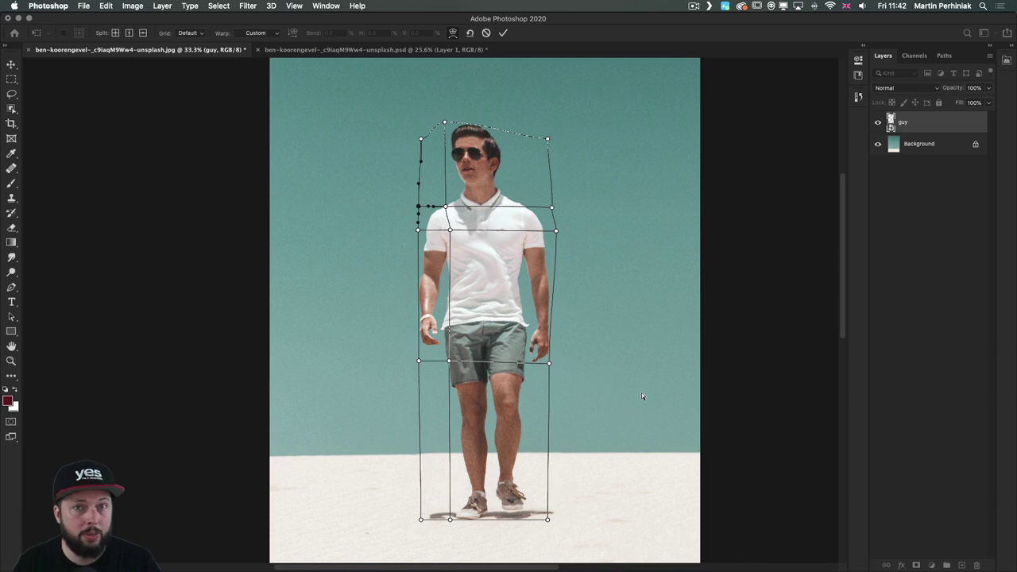
pyautogui.press('Escape')
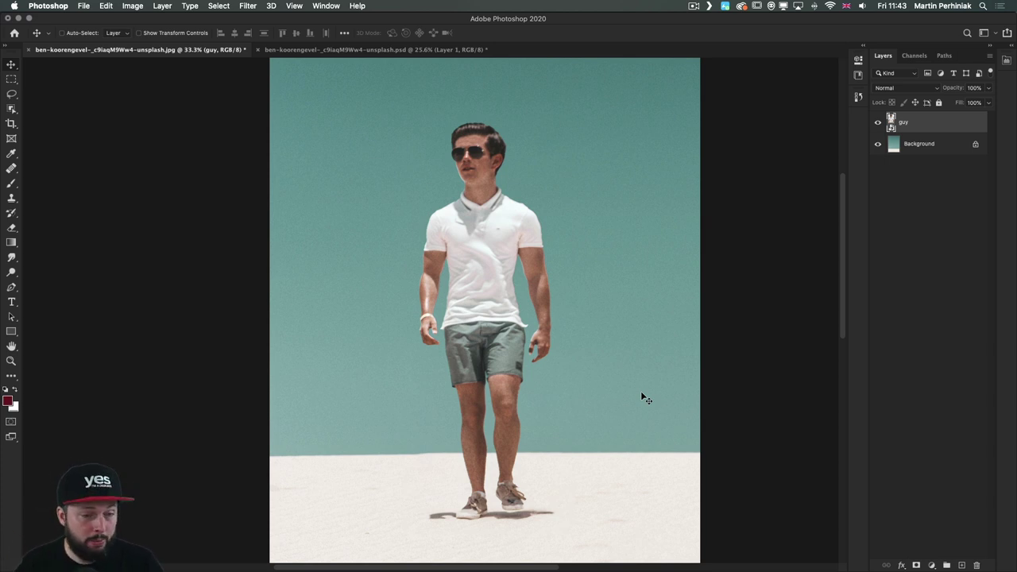
# Start Puppet Warp on the guy layer and pin his collar, neck, waistband, hands and both feet
pyautogui.click(106, 7)
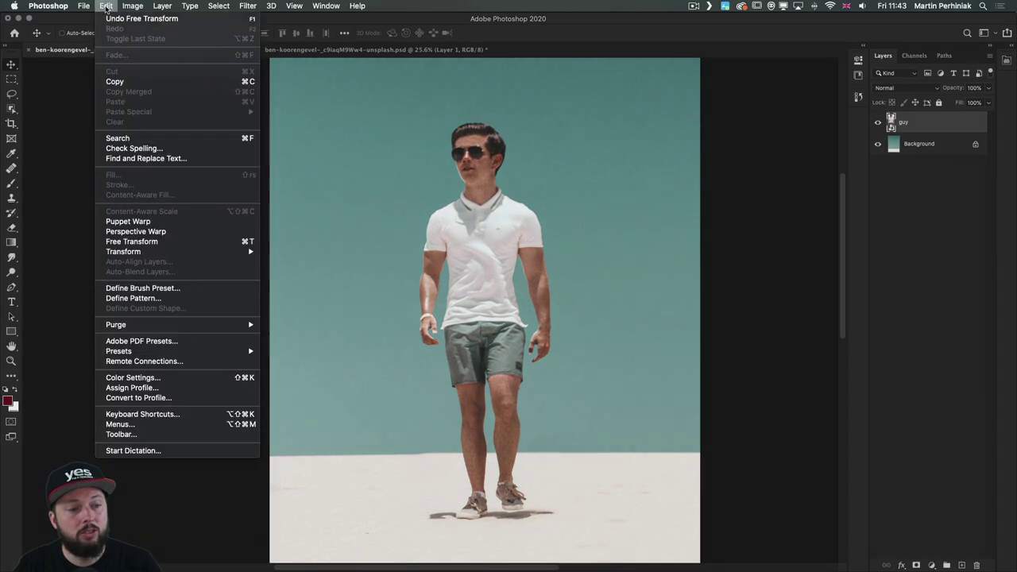
pyautogui.click(149, 219)
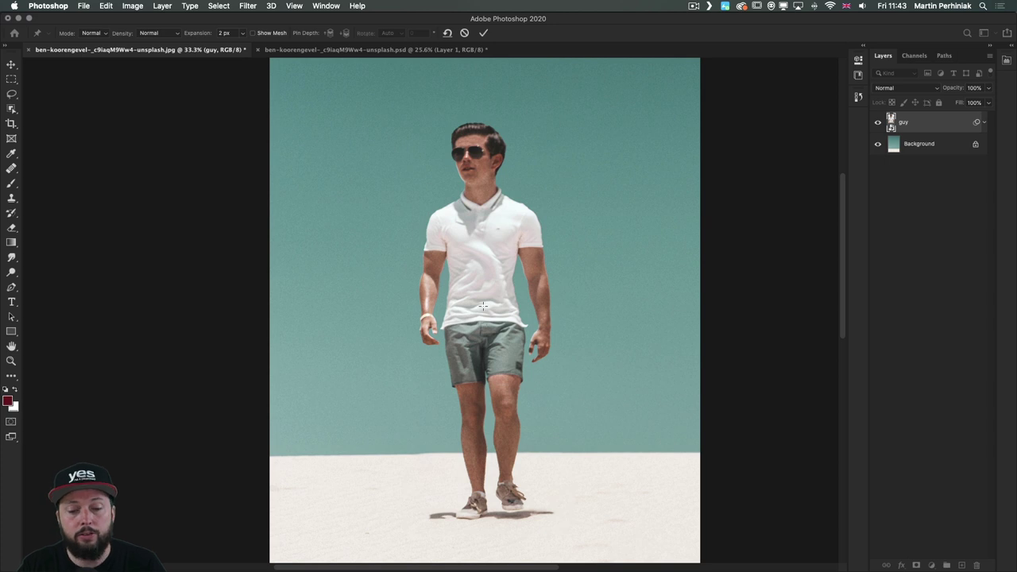
pyautogui.click(479, 208)
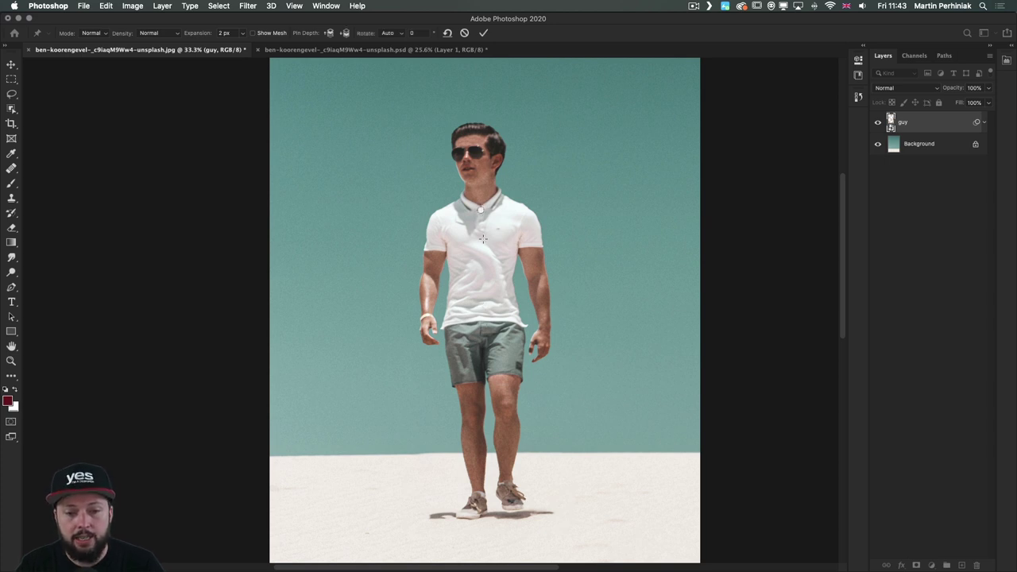
pyautogui.click(480, 191)
pyautogui.click(484, 326)
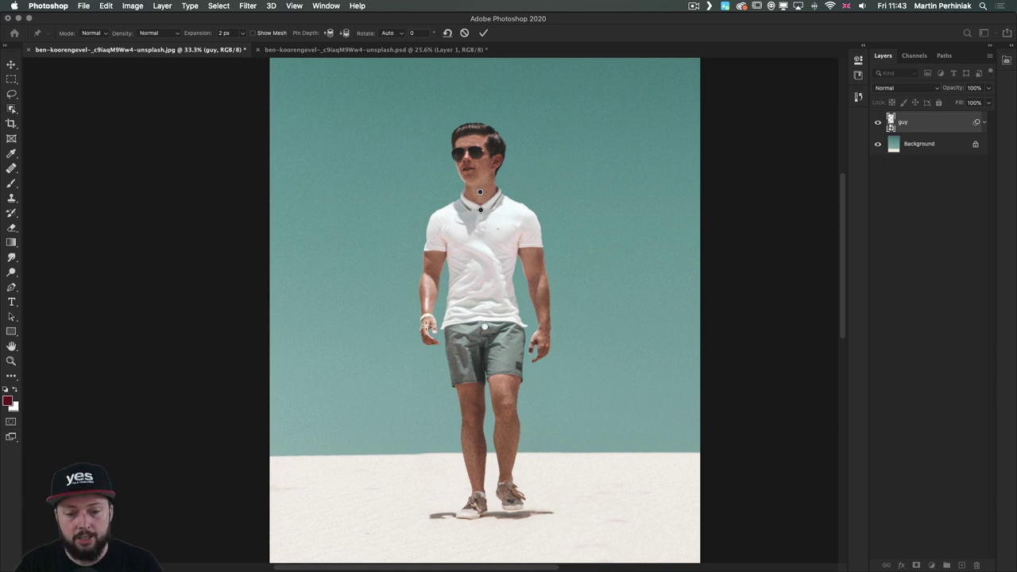
pyautogui.click(426, 325)
pyautogui.click(544, 334)
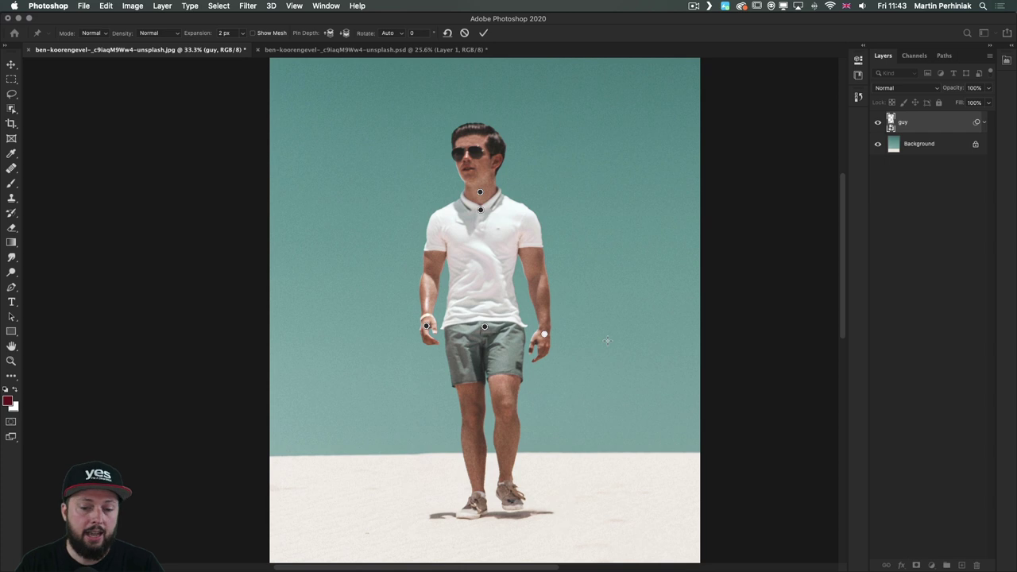
pyautogui.click(473, 497)
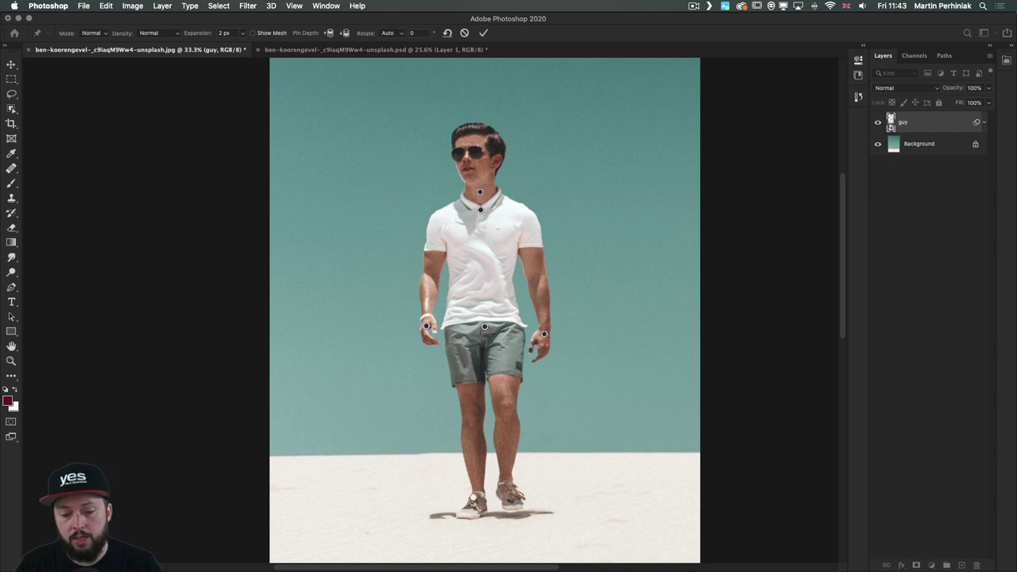
pyautogui.click(515, 494)
# Rotate the head around the neck pin to a fixed 6° tilt
pyautogui.moveTo(481, 212)
pyautogui.mouseDown()
pyautogui.moveTo(465, 206)
pyautogui.moveTo(495, 211)
pyautogui.moveTo(479, 216)
pyautogui.mouseUp()
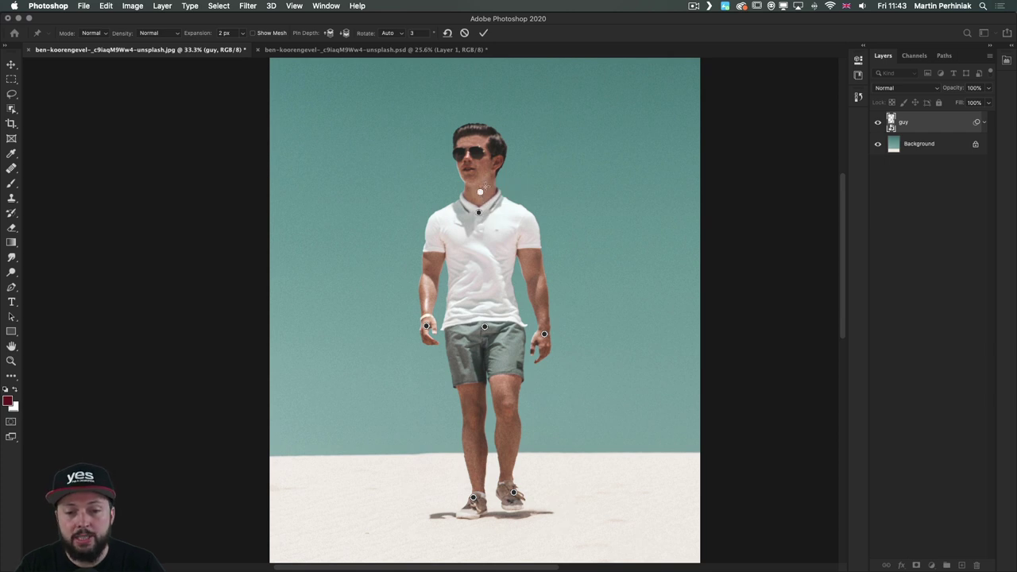
pyautogui.press('alt')
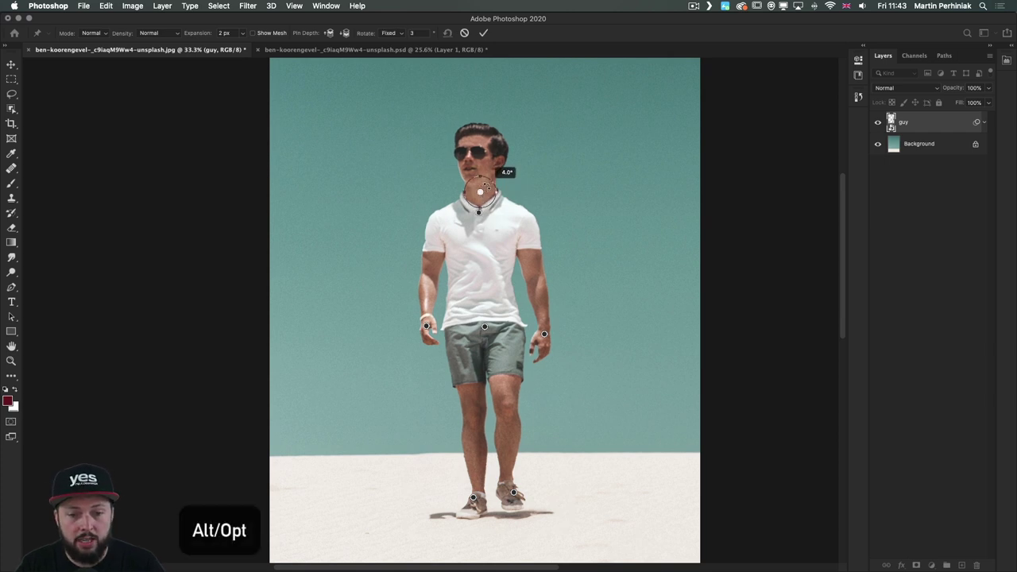
pyautogui.moveTo(488, 187); pyautogui.dragTo(487, 185)
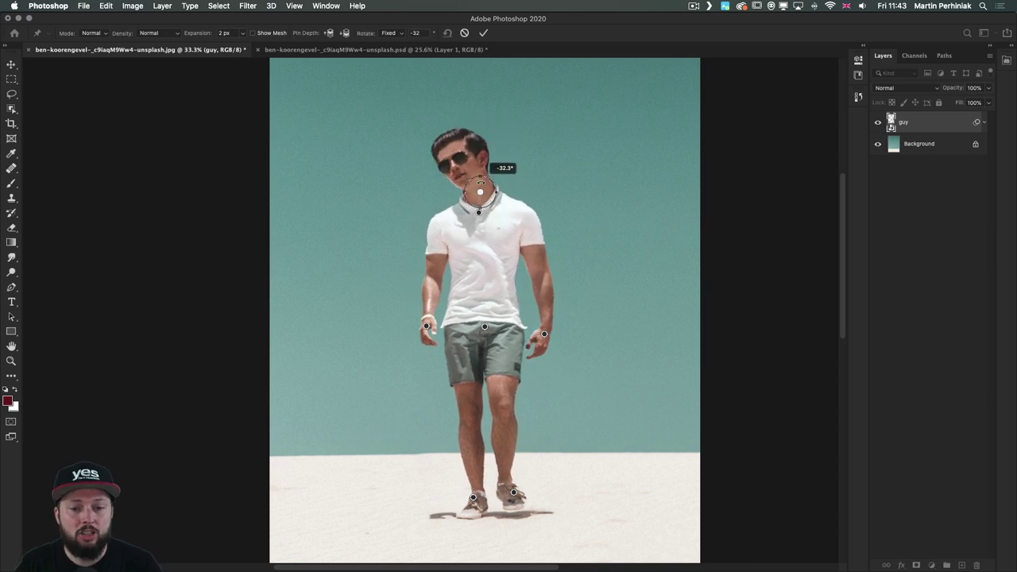
pyautogui.moveTo(488, 191); pyautogui.dragTo(485, 186)
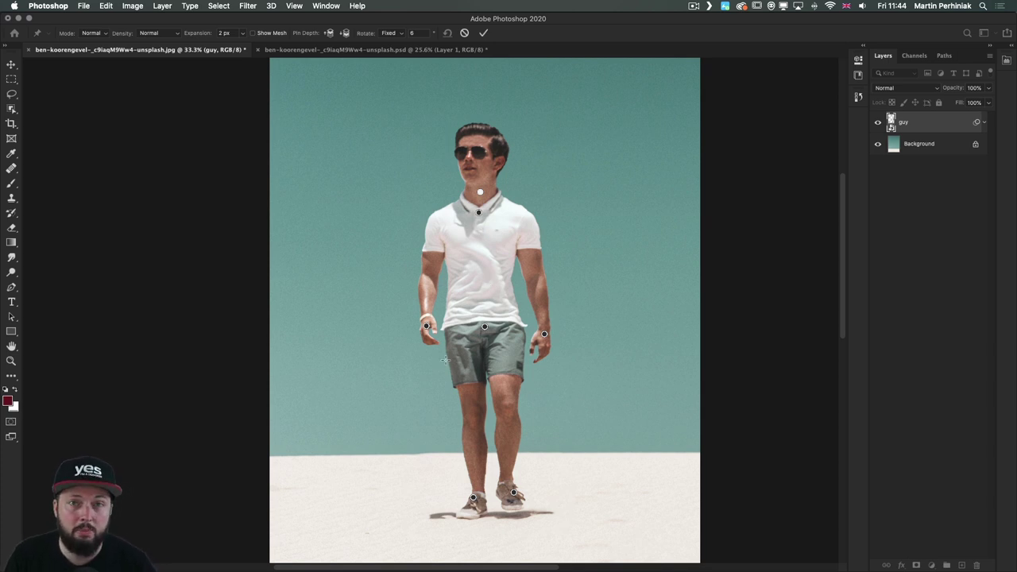
# Bend the left arm at the wrist and swing the right hand toward the hip
pyautogui.click(427, 327)
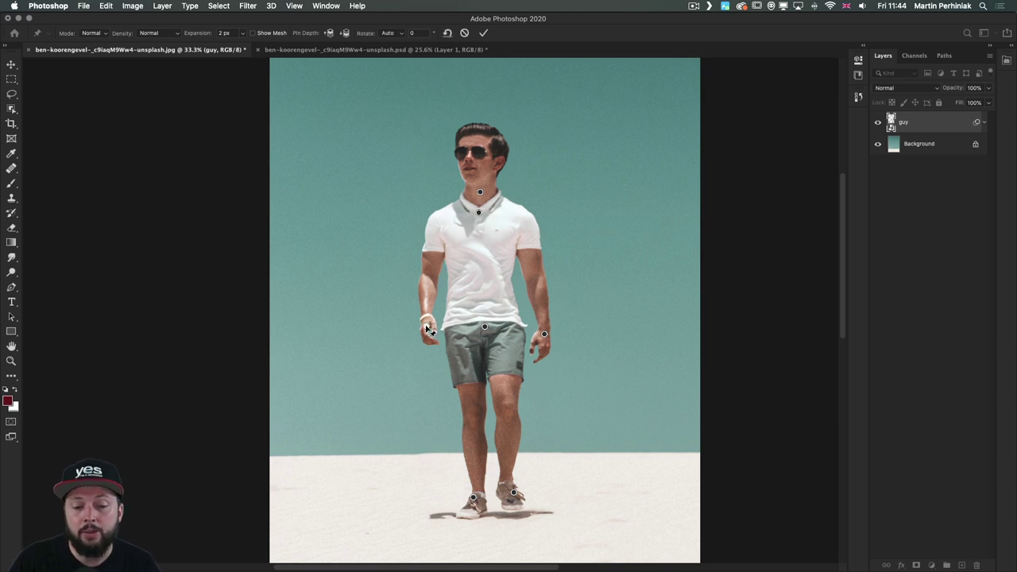
pyautogui.moveTo(428, 327)
pyautogui.mouseDown()
pyautogui.moveTo(460, 326)
pyautogui.moveTo(400, 324)
pyautogui.moveTo(447, 321)
pyautogui.moveTo(485, 288)
pyautogui.moveTo(421, 345)
pyautogui.moveTo(357, 328)
pyautogui.moveTo(454, 326)
pyautogui.moveTo(421, 332)
pyautogui.mouseUp()
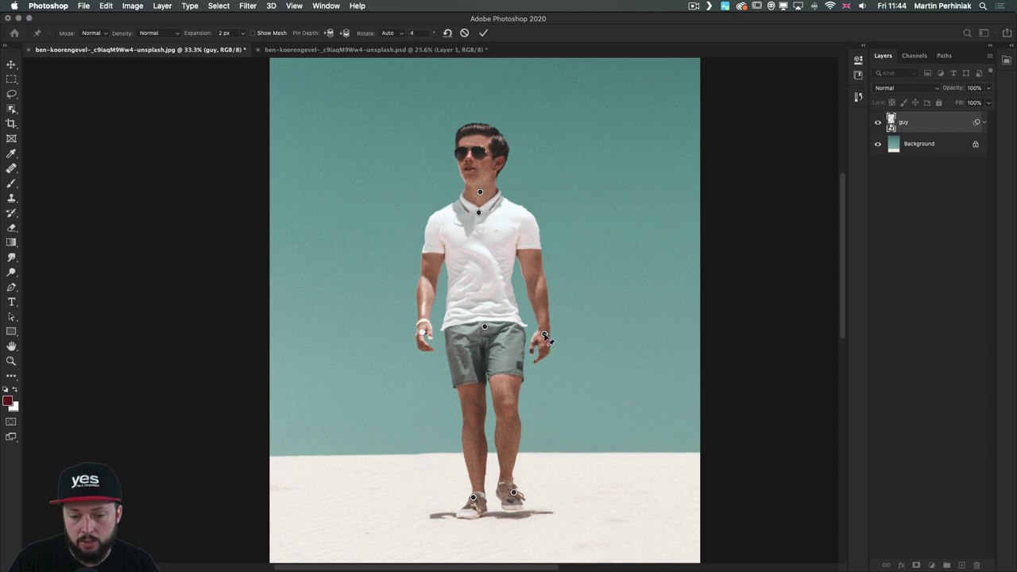
pyautogui.moveTo(545, 334)
pyautogui.mouseDown()
pyautogui.moveTo(509, 333)
pyautogui.moveTo(511, 343)
pyautogui.moveTo(561, 340)
pyautogui.moveTo(546, 337)
pyautogui.mouseUp()
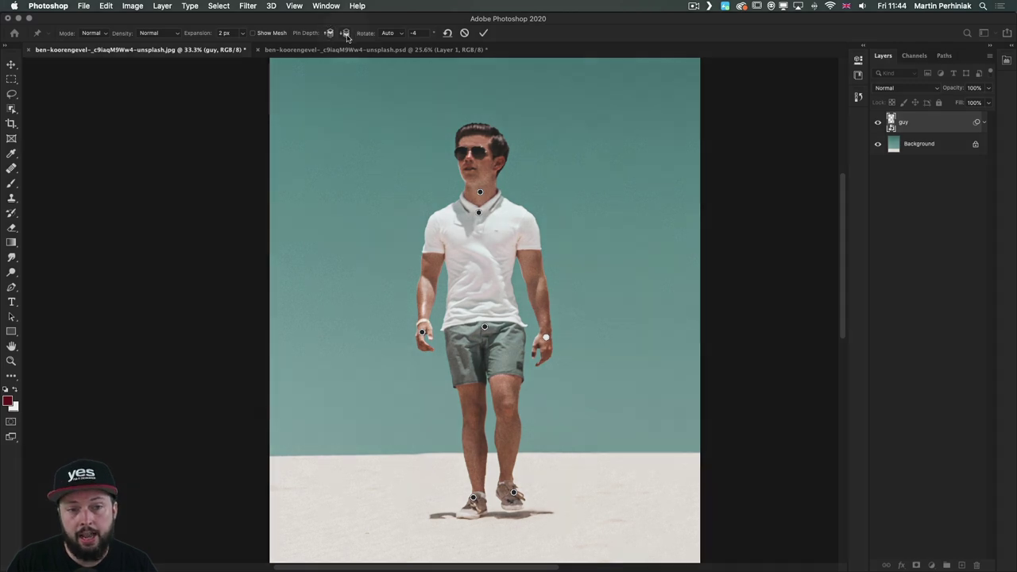
pyautogui.click(345, 34)
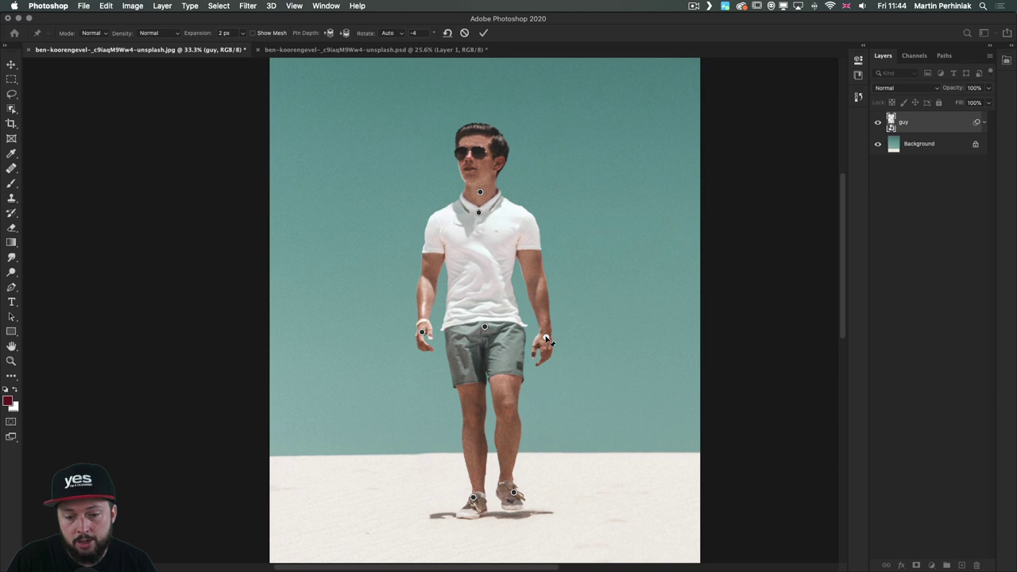
pyautogui.moveTo(545, 339)
pyautogui.mouseDown()
pyautogui.moveTo(511, 339)
pyautogui.moveTo(554, 339)
pyautogui.moveTo(506, 334)
pyautogui.moveTo(548, 337)
pyautogui.mouseUp()
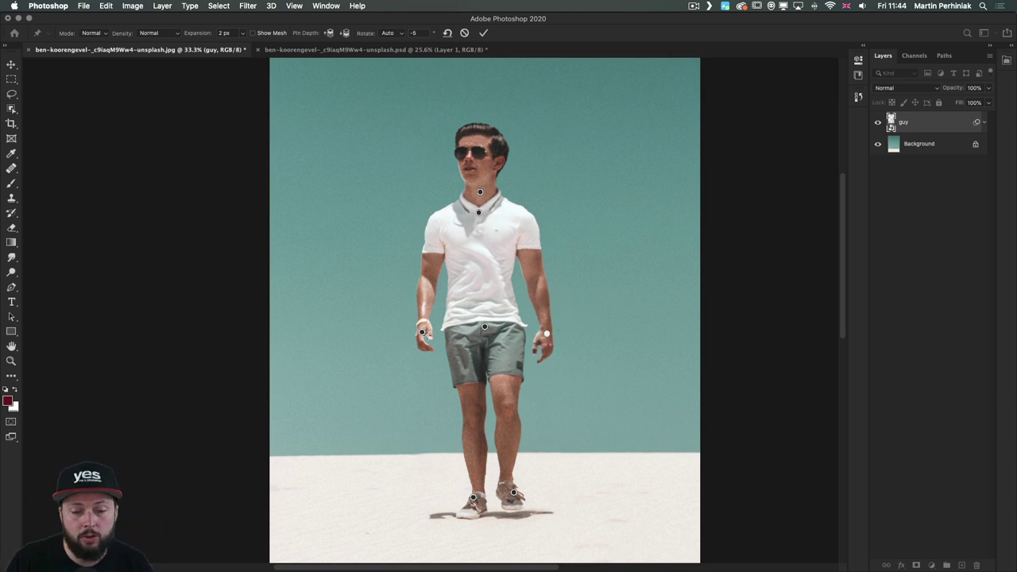
# Select both hand pins and move them together so the body leans right
pyautogui.keyDown('shift'); pyautogui.click(423, 331); pyautogui.keyUp('shift')
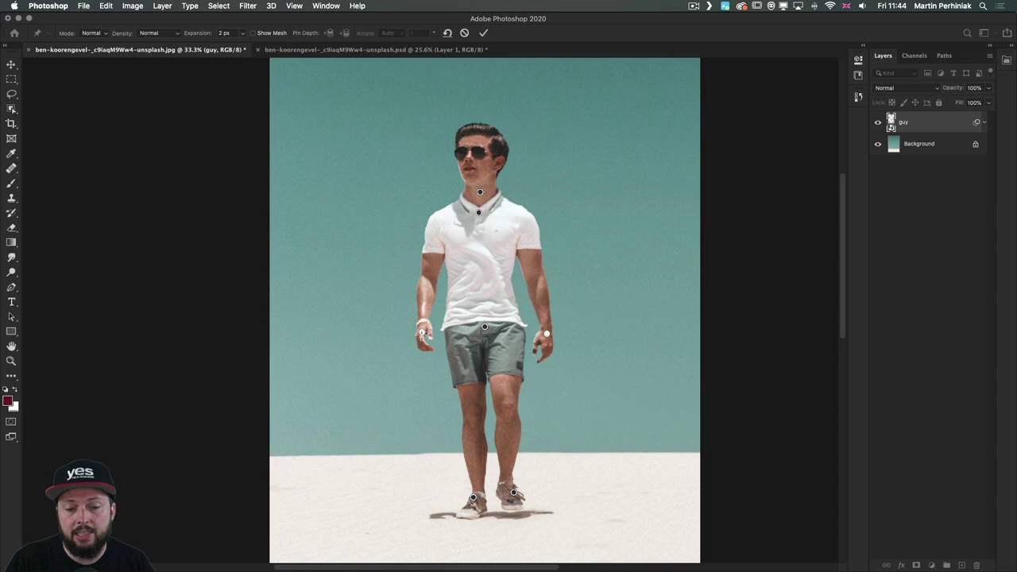
pyautogui.moveTo(422, 338)
pyautogui.mouseDown()
pyautogui.moveTo(389, 337)
pyautogui.moveTo(471, 340)
pyautogui.moveTo(395, 339)
pyautogui.moveTo(452, 340)
pyautogui.moveTo(420, 340)
pyautogui.mouseUp()
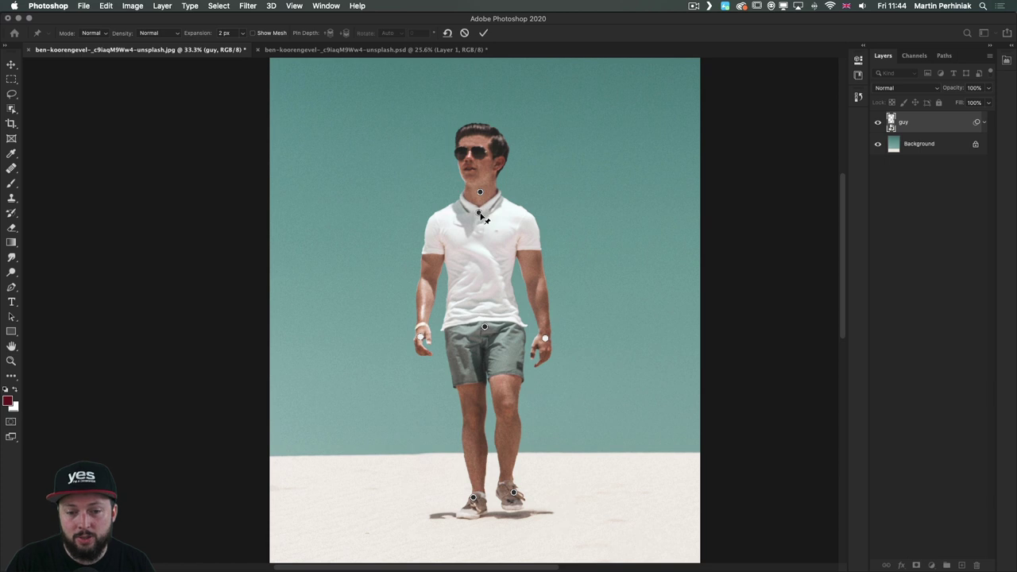
pyautogui.press('shift')
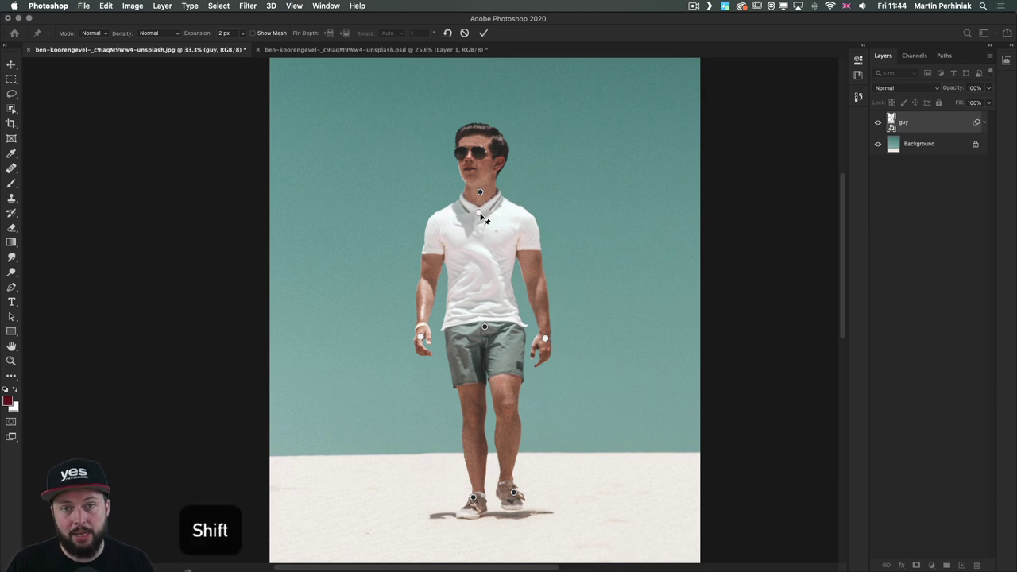
pyautogui.moveTo(480, 215)
pyautogui.mouseDown()
pyautogui.moveTo(501, 214)
pyautogui.moveTo(457, 214)
pyautogui.moveTo(511, 220)
pyautogui.moveTo(459, 216)
pyautogui.moveTo(508, 217)
pyautogui.moveTo(461, 216)
pyautogui.moveTo(484, 217)
pyautogui.mouseUp()
# Commit the Puppet Warp and toggle the Smart Filters visibility twice to compare poses
pyautogui.press('Return')
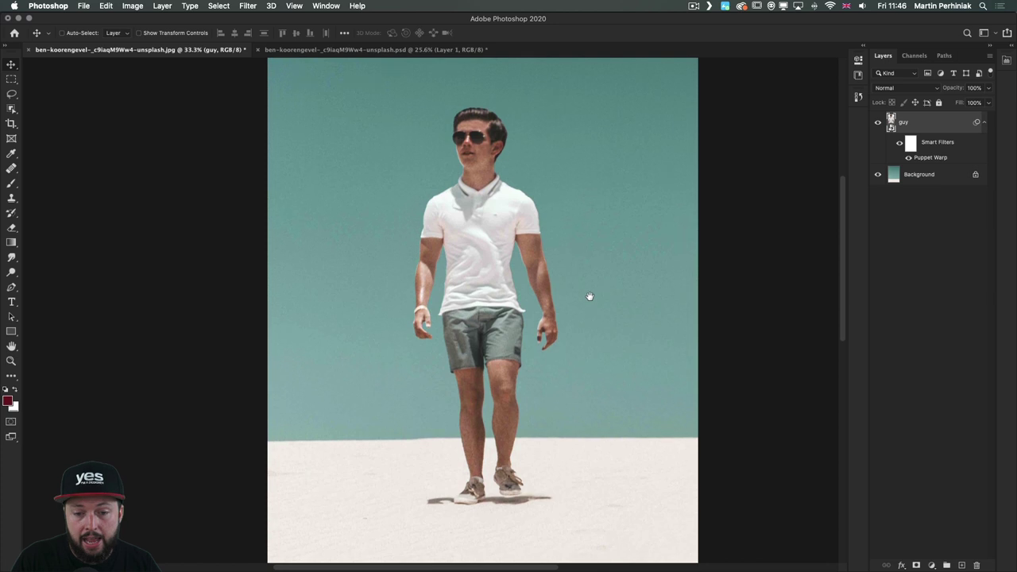
pyautogui.click(900, 143)
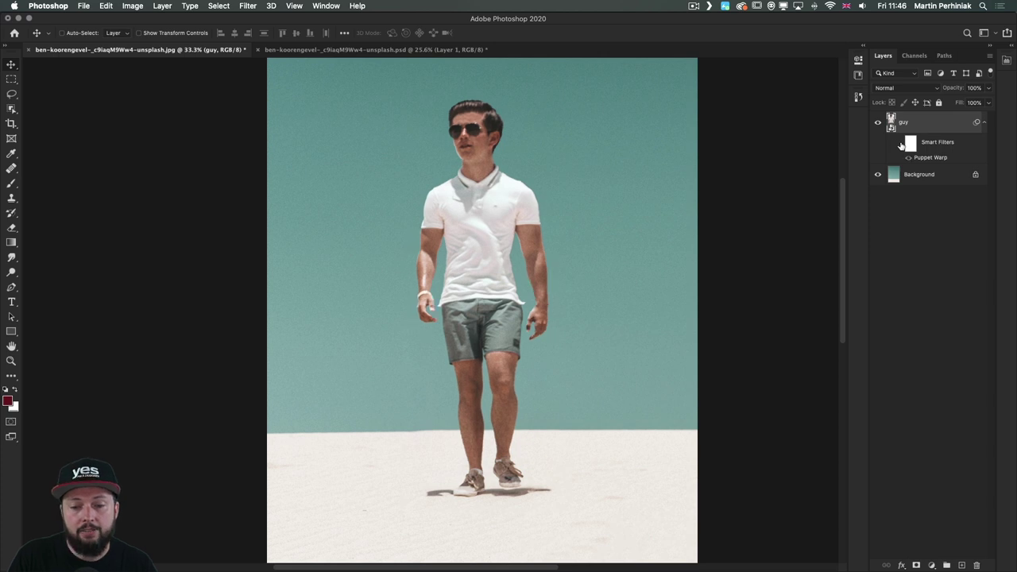
pyautogui.click(900, 143)
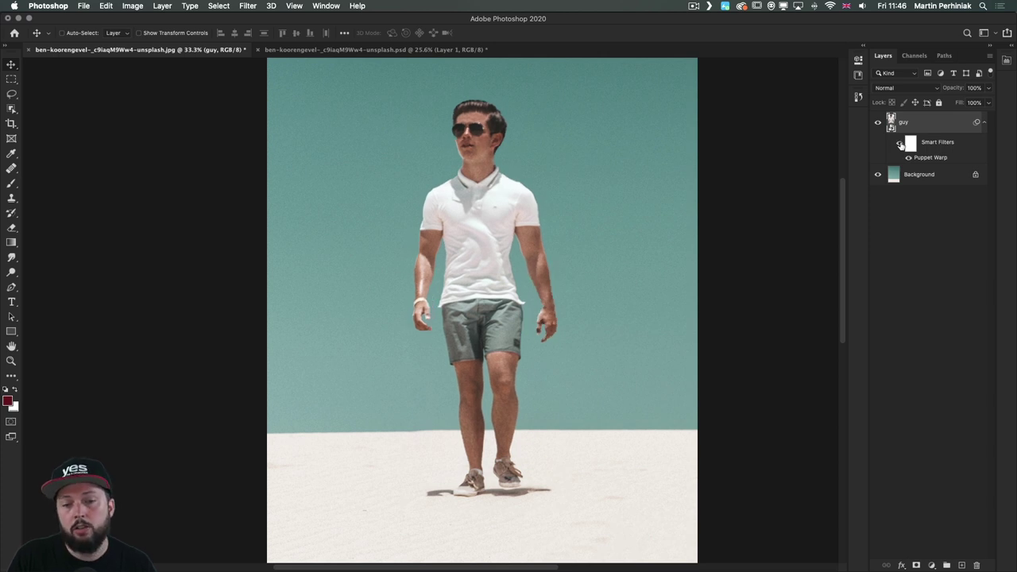
pyautogui.click(900, 143)
pyautogui.click(900, 143)
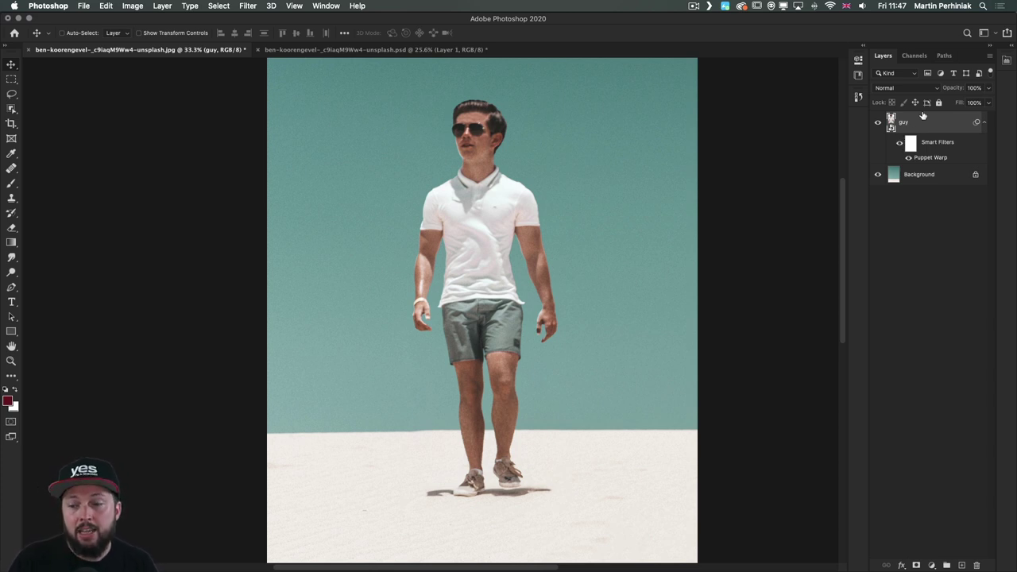
# Duplicate the guy smart object and clear the smart filters from the top copy
pyautogui.hotkey('ctrl', 't')
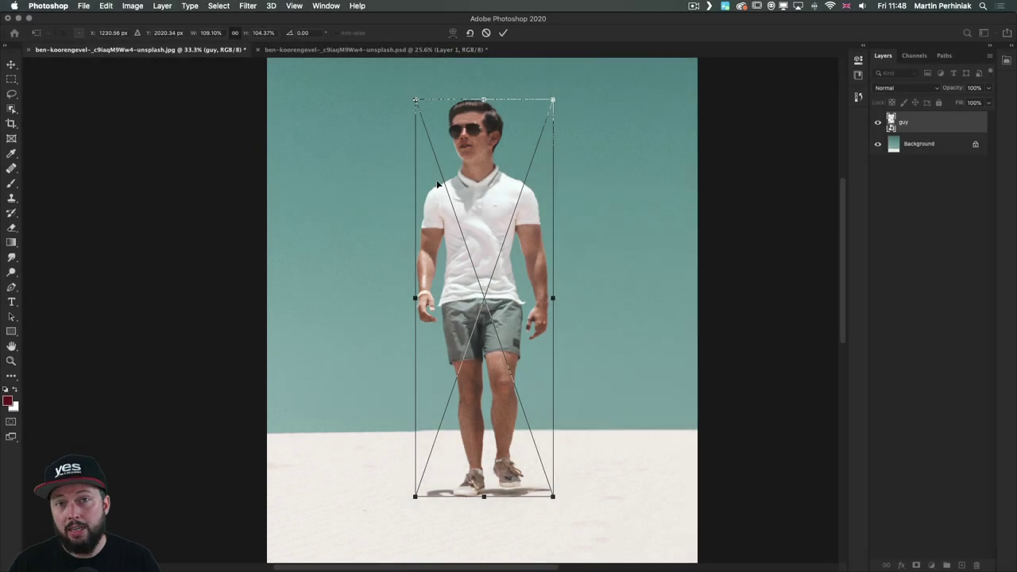
pyautogui.press('Return')
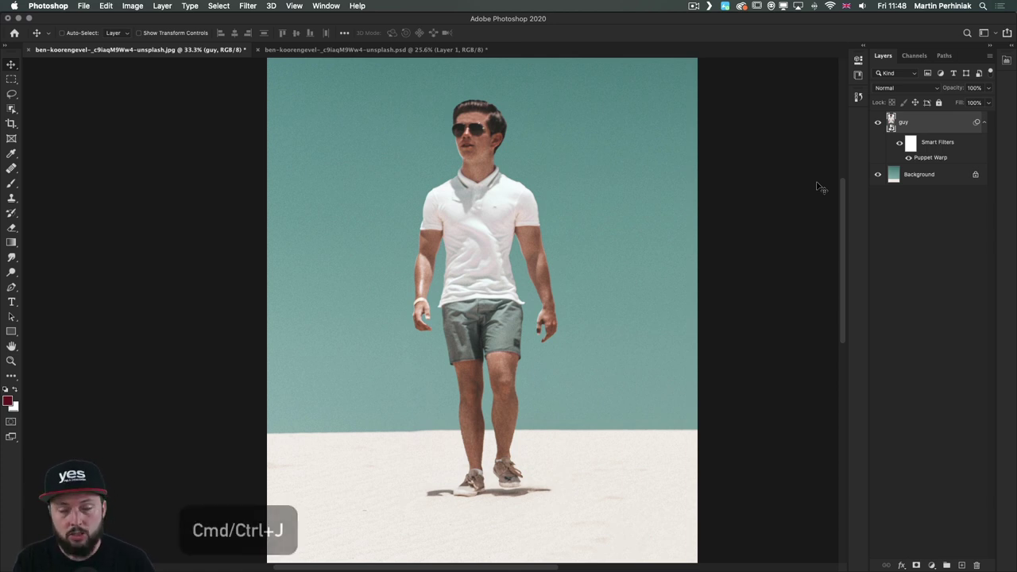
pyautogui.press('super+j')
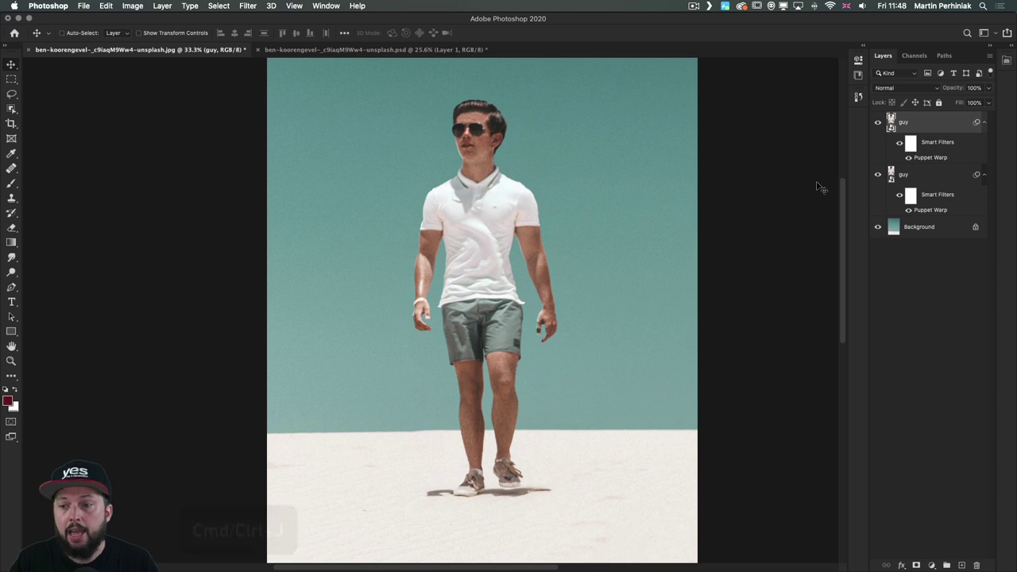
pyautogui.rightClick(942, 141)
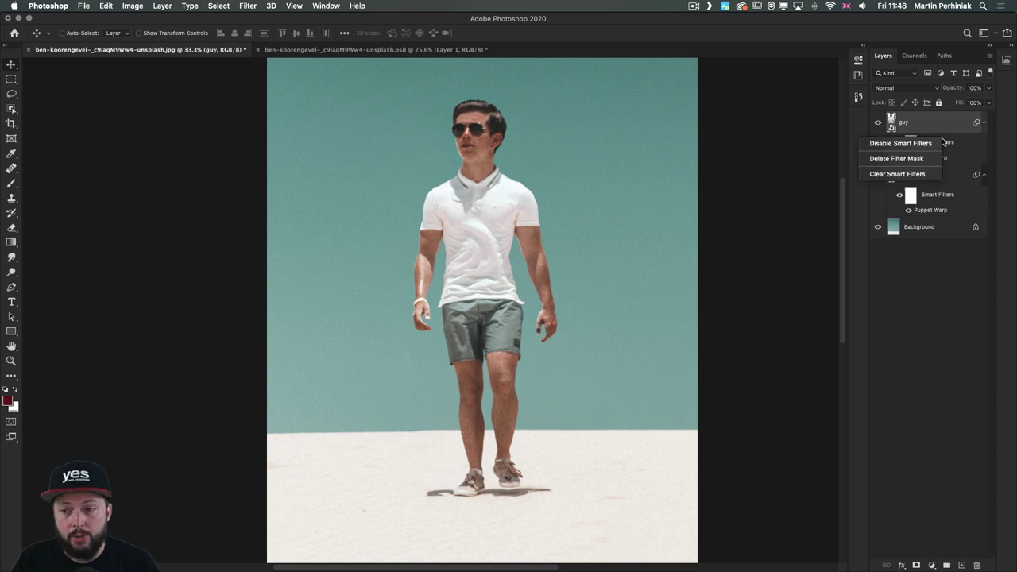
pyautogui.click(890, 174)
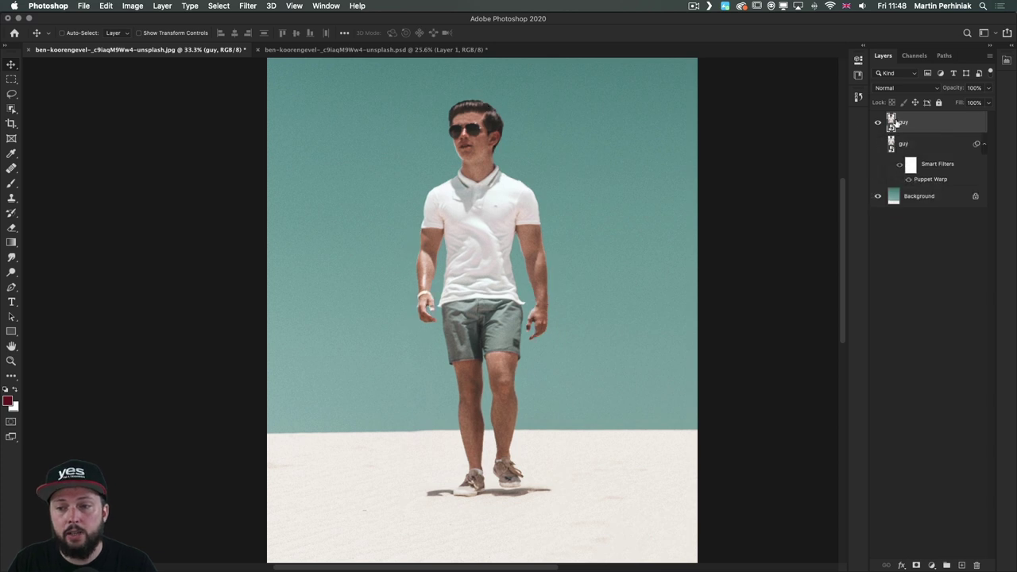
# Apply a Warp transform to the copy and move the Puppet Warp filter onto it
pyautogui.press('super+t')
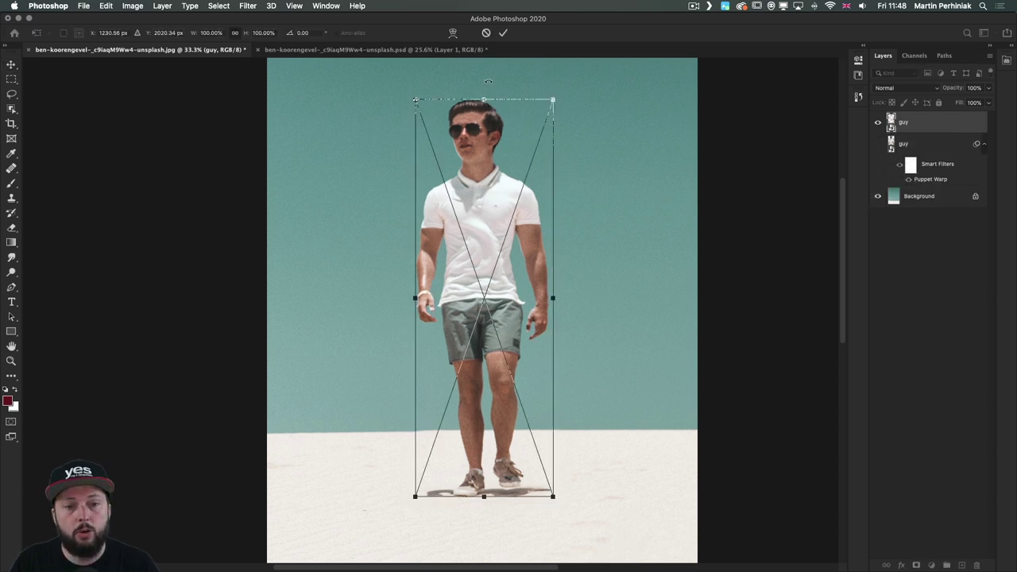
pyautogui.click(453, 32)
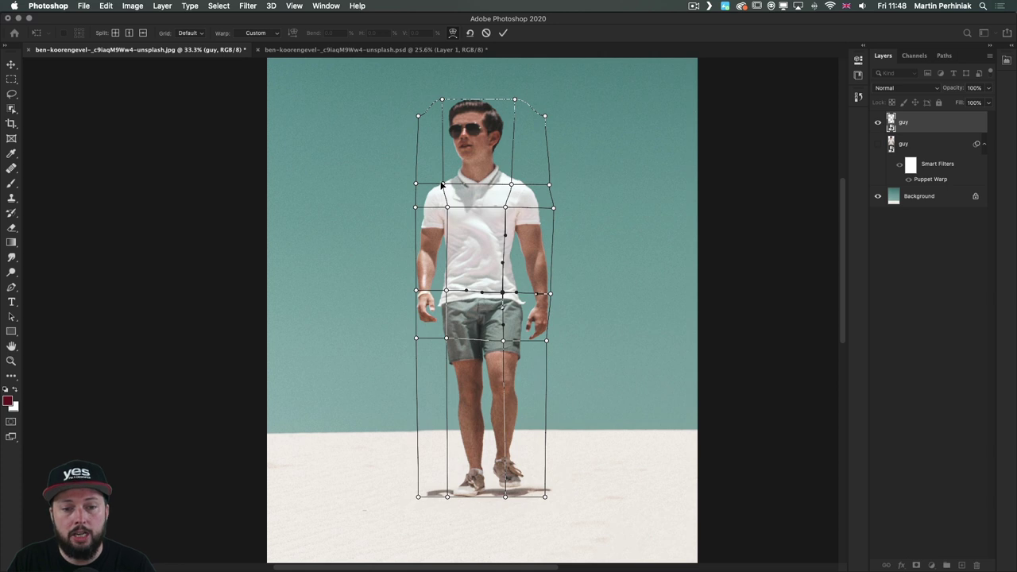
pyautogui.click(504, 34)
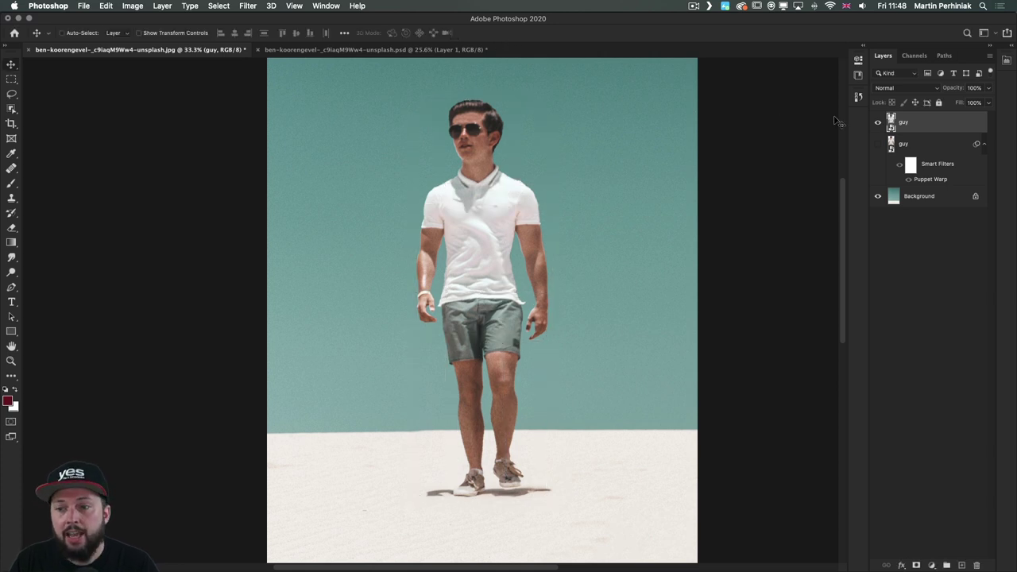
pyautogui.click(877, 144)
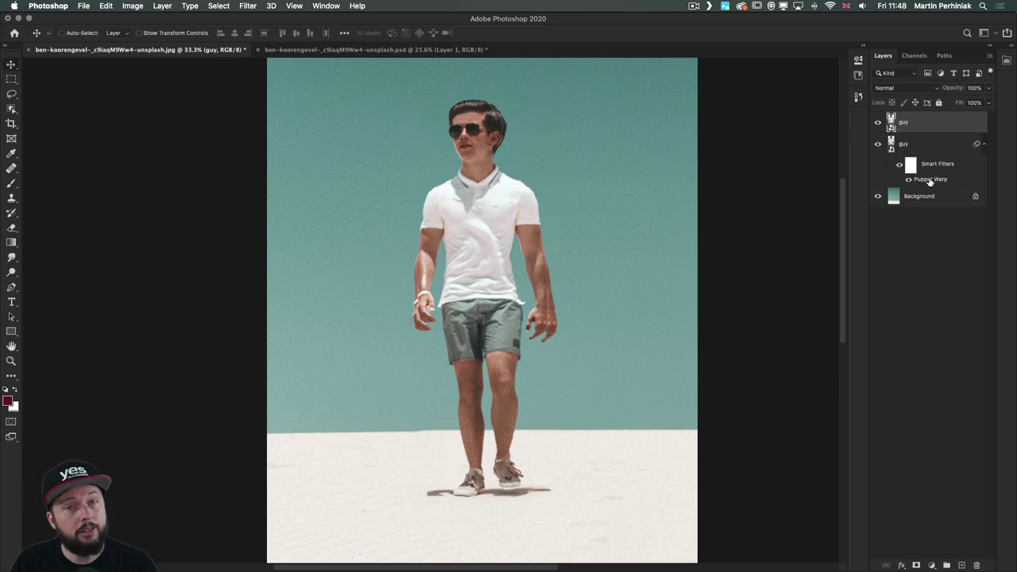
pyautogui.moveTo(929, 181); pyautogui.dragTo(928, 127)
pyautogui.press('Delete')
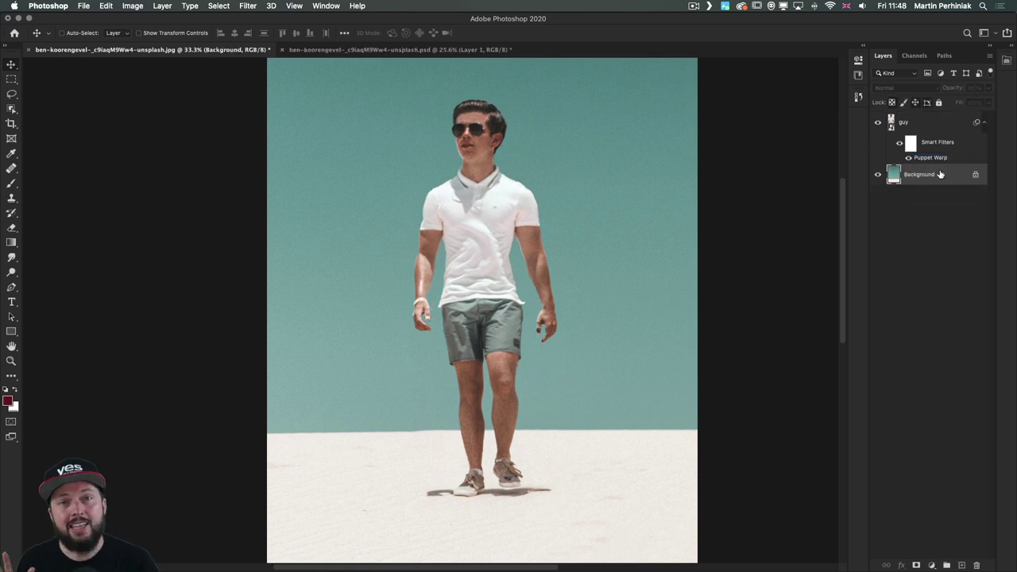